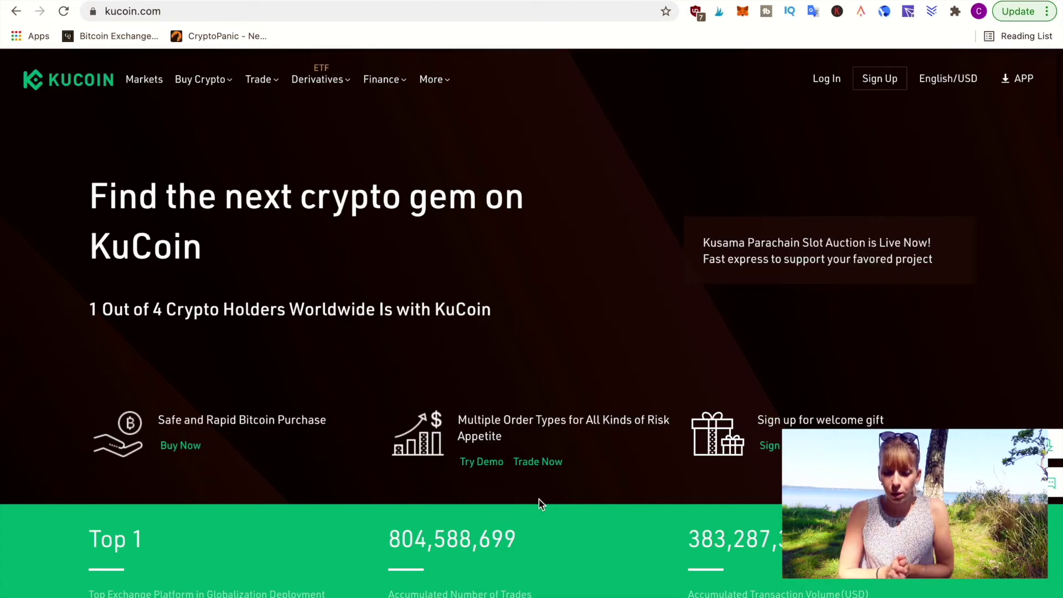
# Open the account sign-up form and switch it to email registration.
pyautogui.click(881, 80)
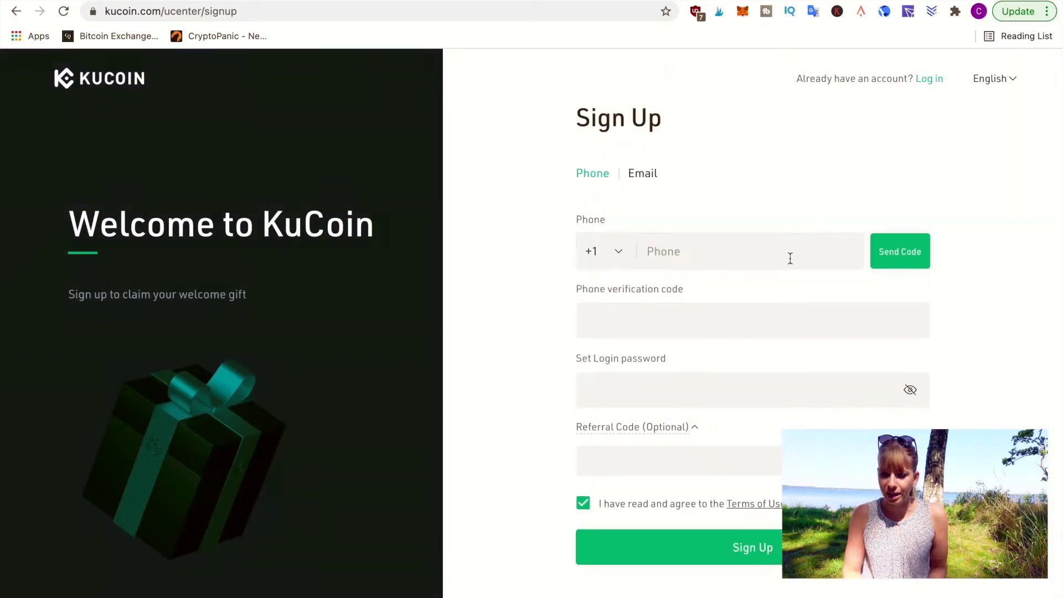
pyautogui.click(641, 174)
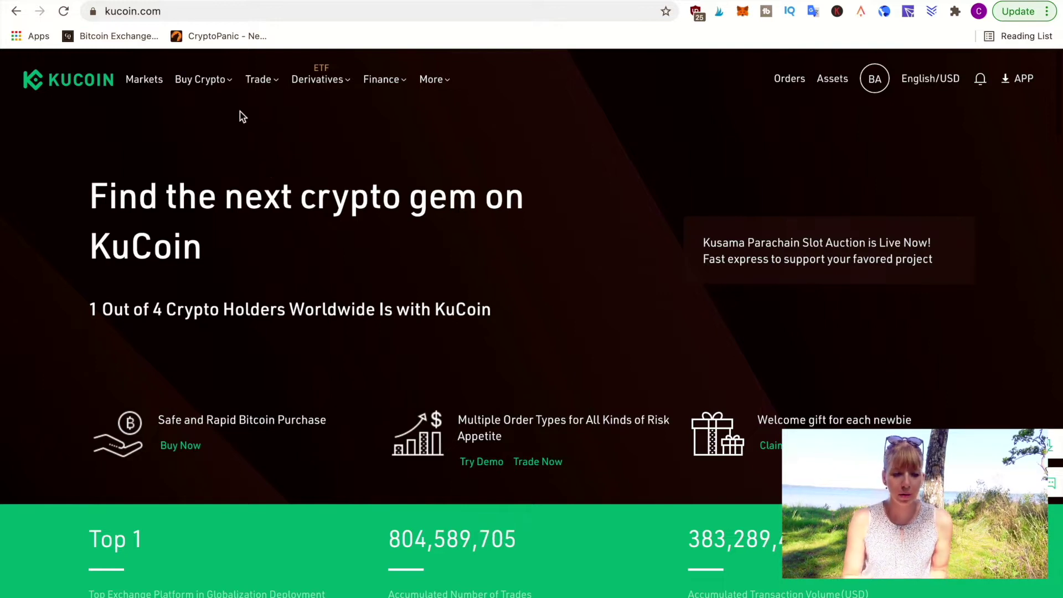
# Open the credit/debit card page for buying crypto and choose Visa/Mastercard as the payment method.
pyautogui.moveTo(215, 82)
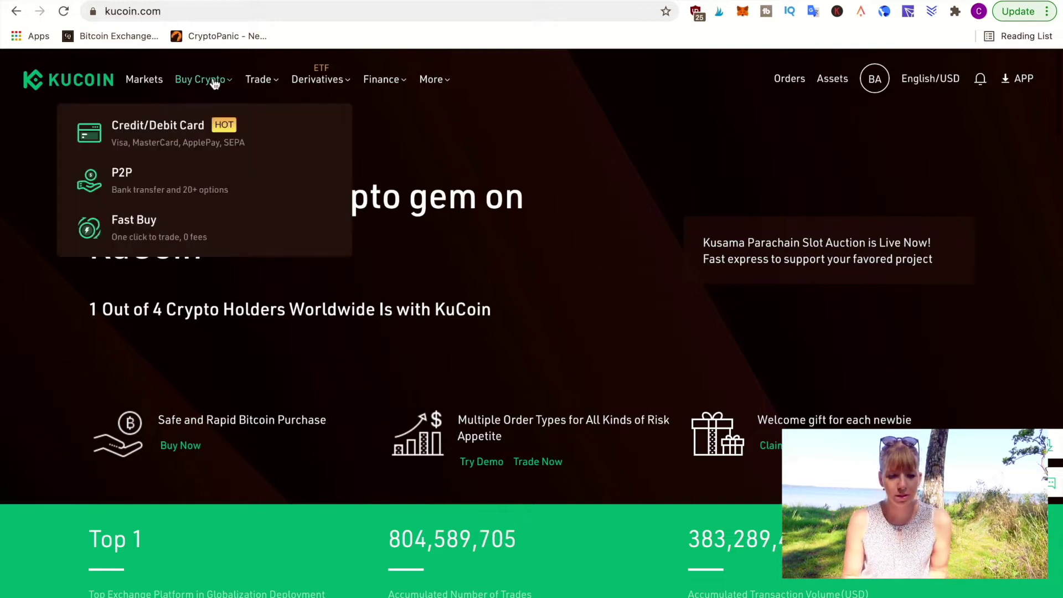
pyautogui.click(173, 144)
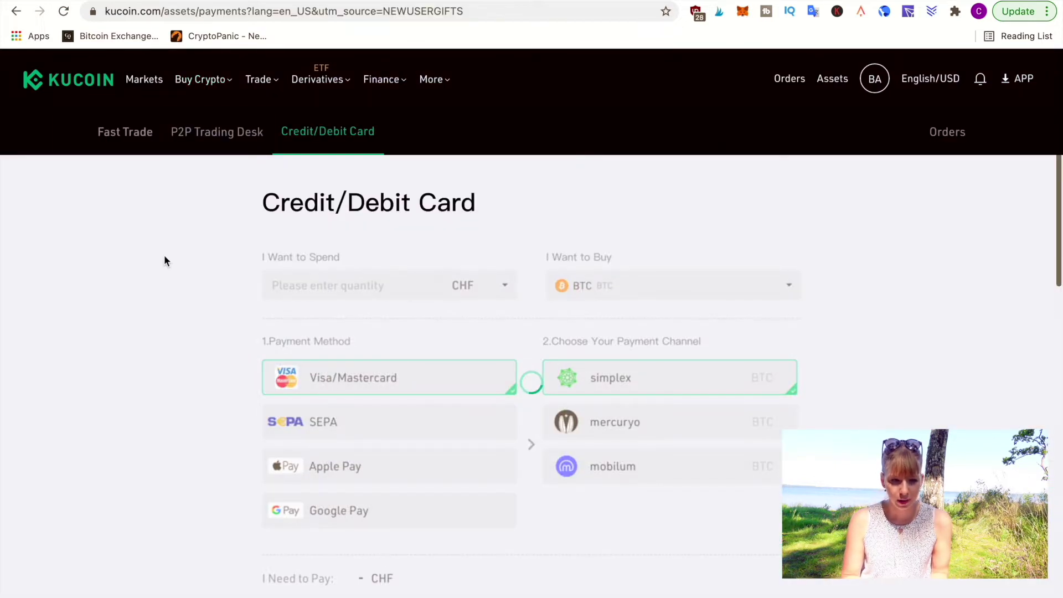
pyautogui.scroll(-3, 164, 259)
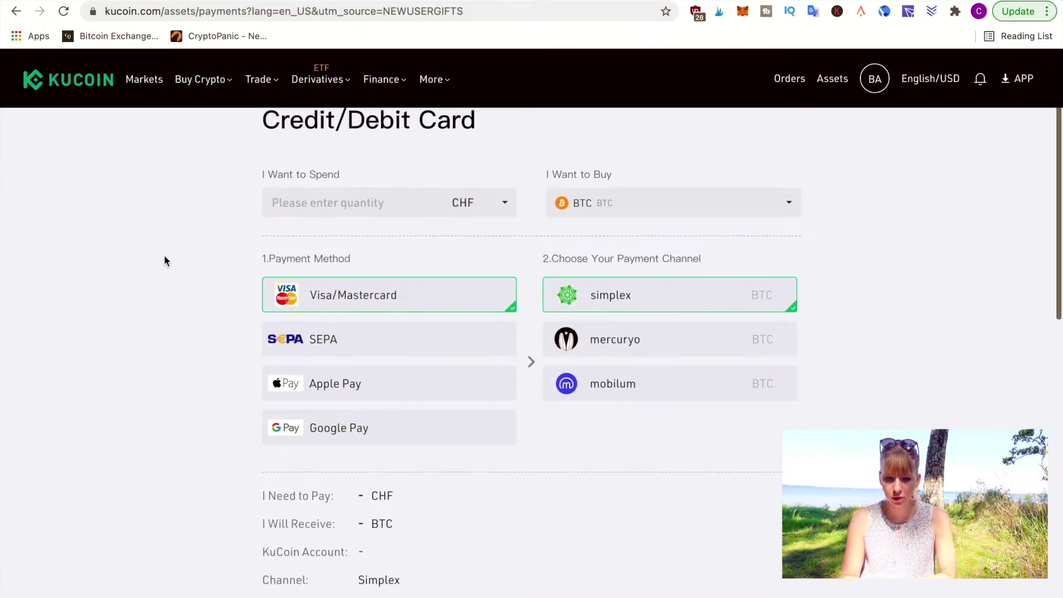
pyautogui.scroll(-2, 164, 260)
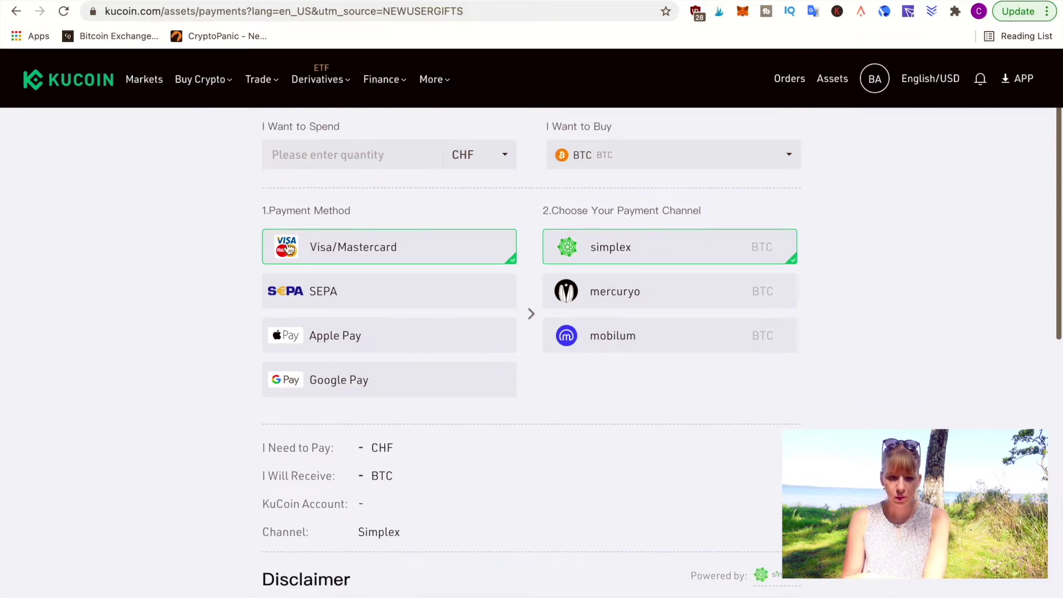
pyautogui.click(362, 290)
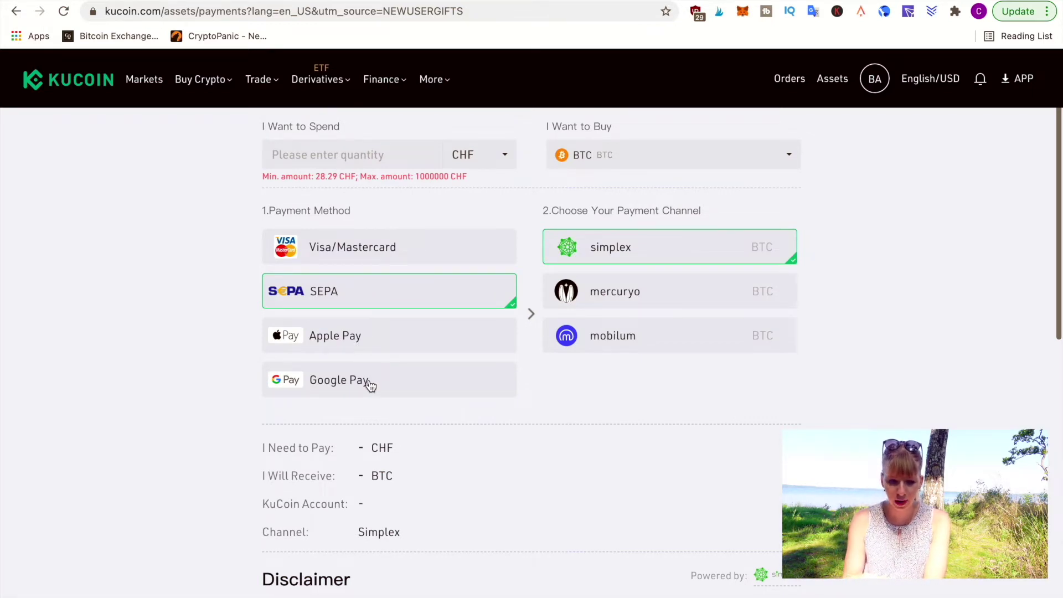
pyautogui.click(339, 260)
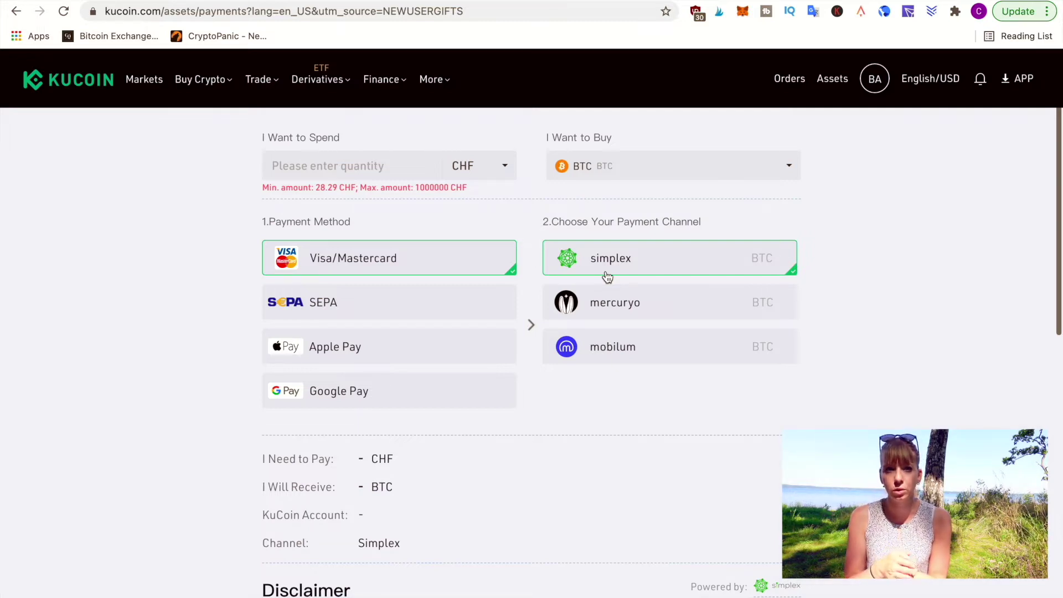
# Set the amount to spend on the card purchase to 100 CHF.
pyautogui.scroll(-2, 607, 277)
pyautogui.scroll(2, 605, 277)
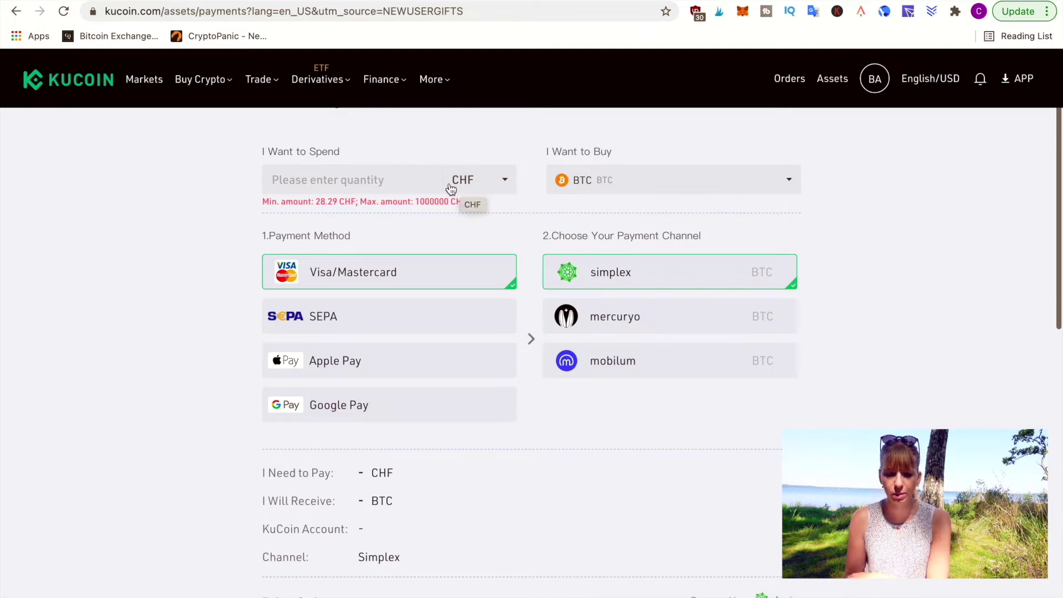
pyautogui.click(357, 178)
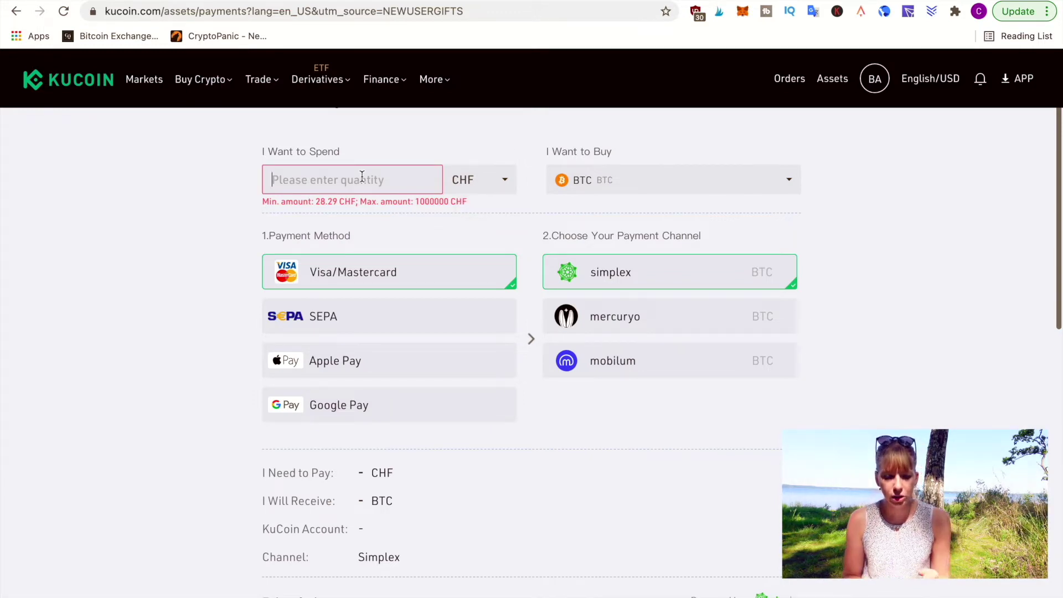
pyautogui.click(261, 221)
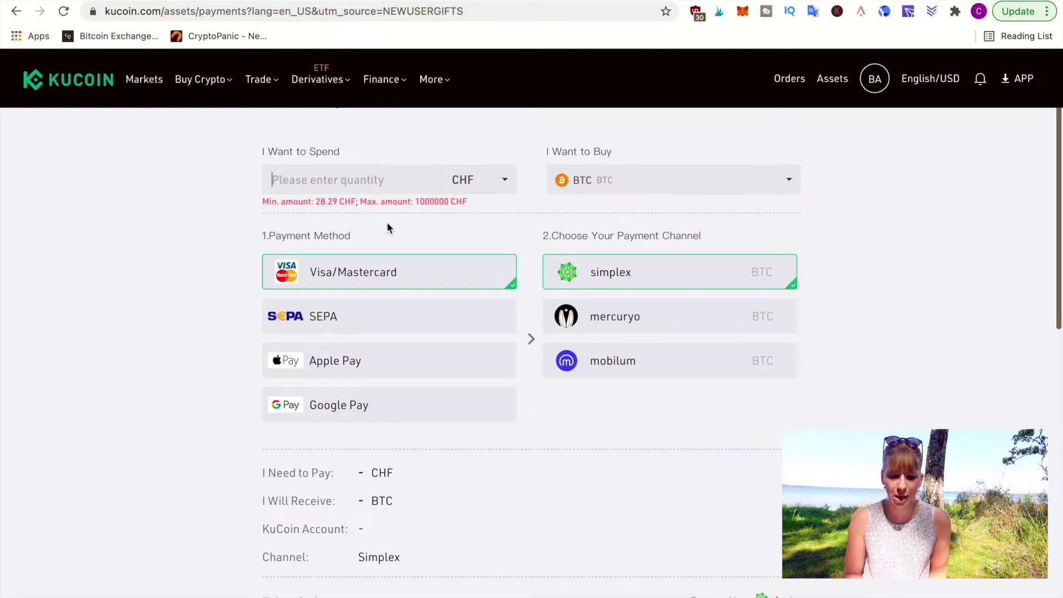
pyautogui.click(323, 180)
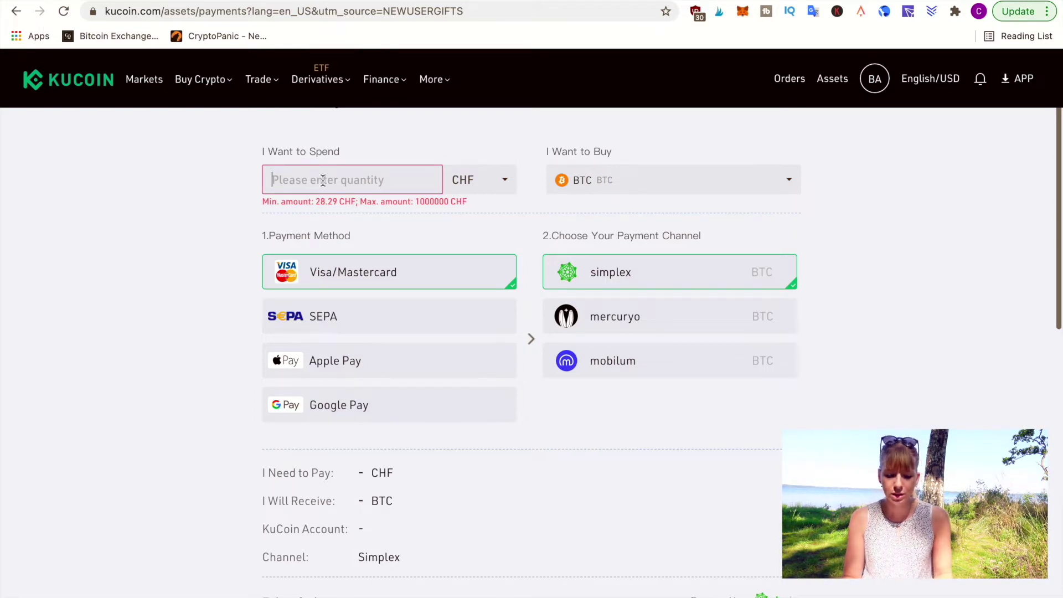
pyautogui.write('100')
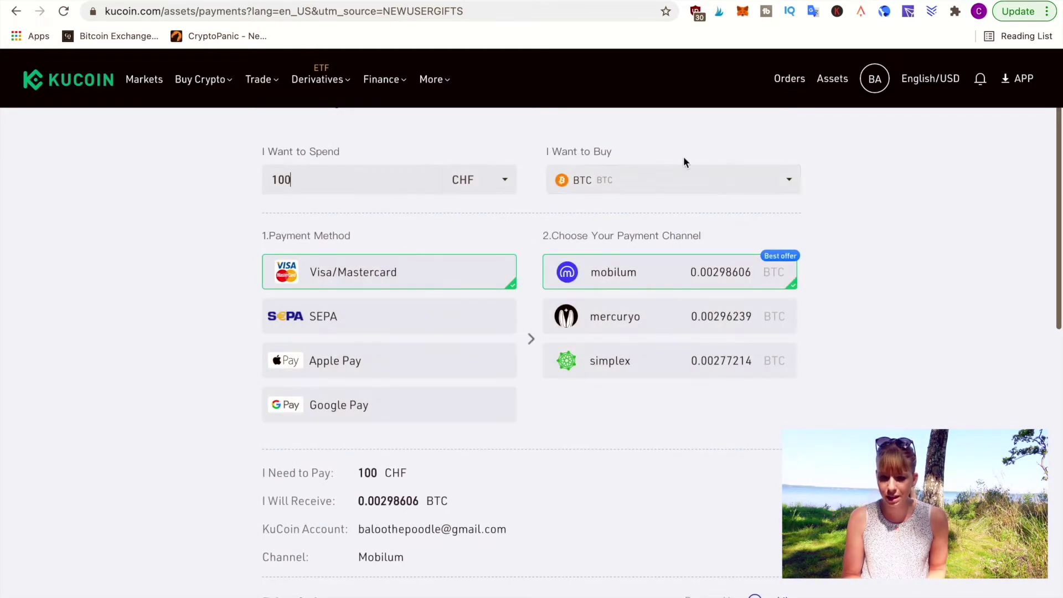
# Browse the available coins and select BTC as the coin to buy.
pyautogui.click(749, 193)
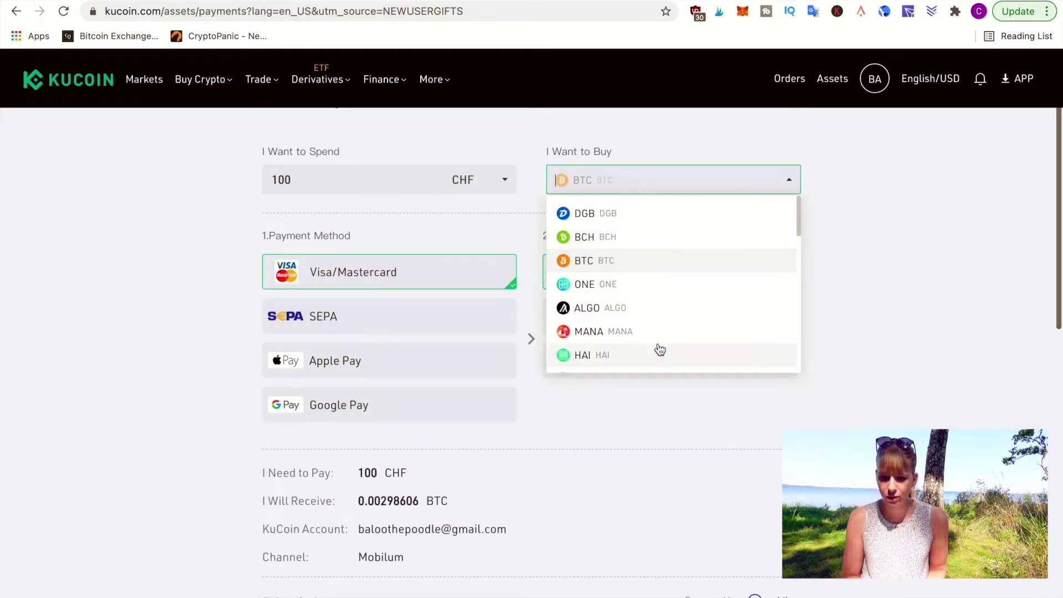
pyautogui.scroll(-2, 656, 349)
pyautogui.scroll(2, 657, 349)
pyautogui.click(600, 263)
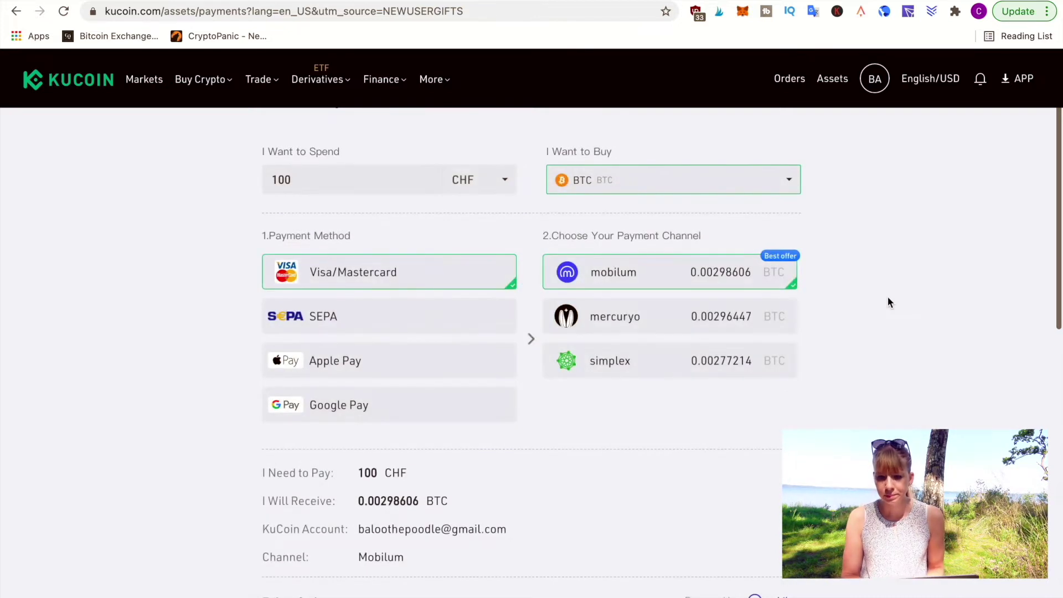
# Confirm the card order to view the Mobilum checkout, and close it without paying.
pyautogui.scroll(-1, 887, 298)
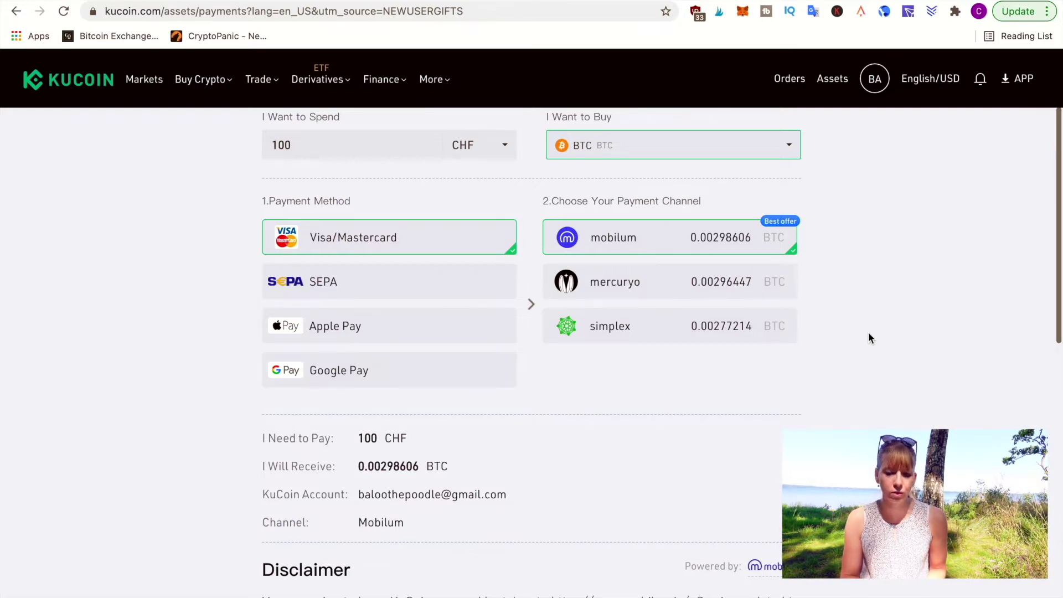
pyautogui.scroll(-3, 850, 411)
pyautogui.scroll(-1, 850, 412)
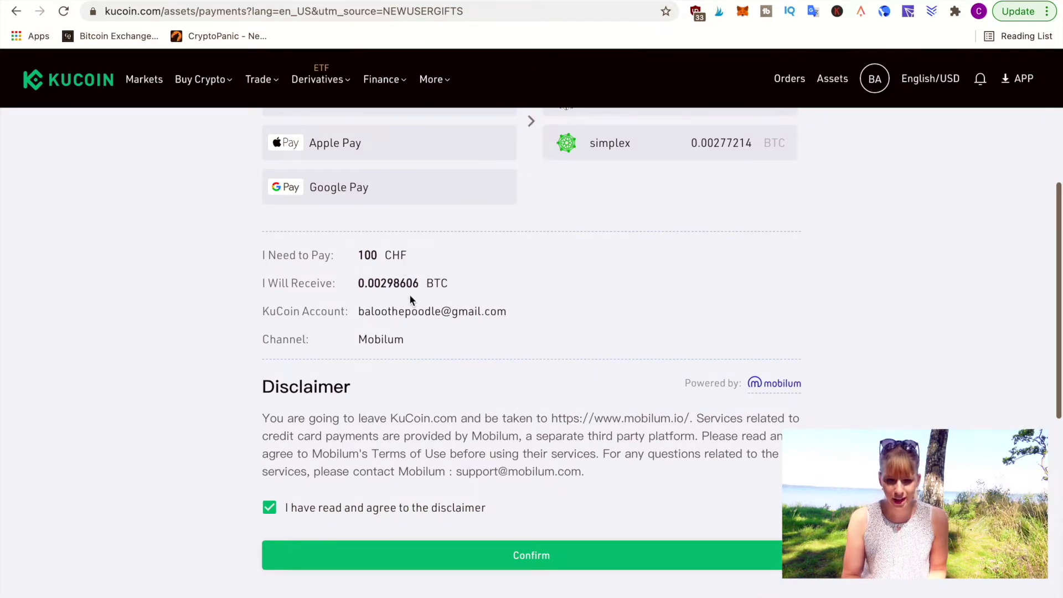
pyautogui.scroll(-3, 533, 385)
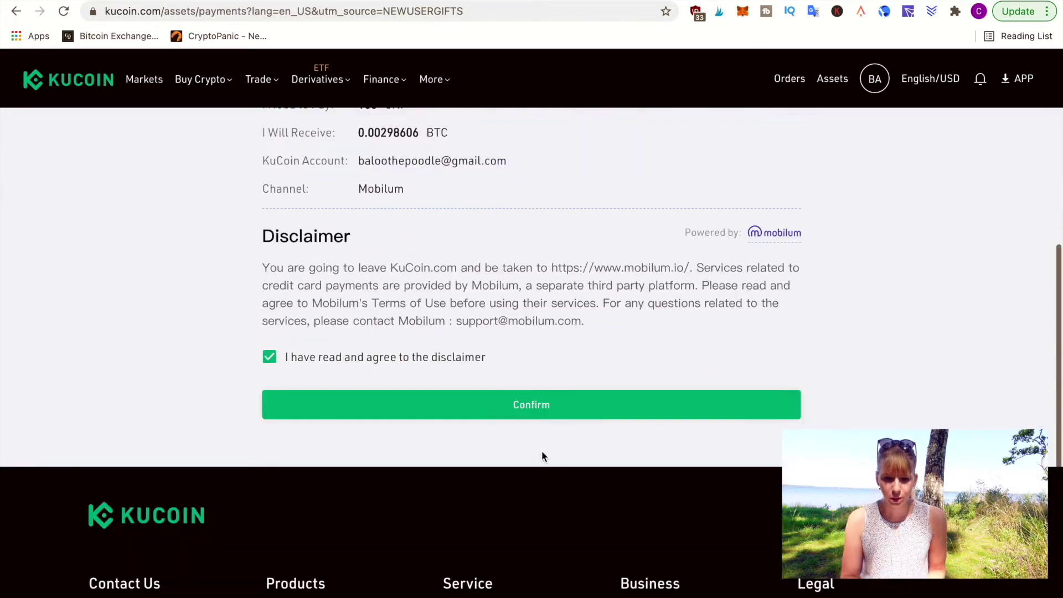
pyautogui.click(542, 416)
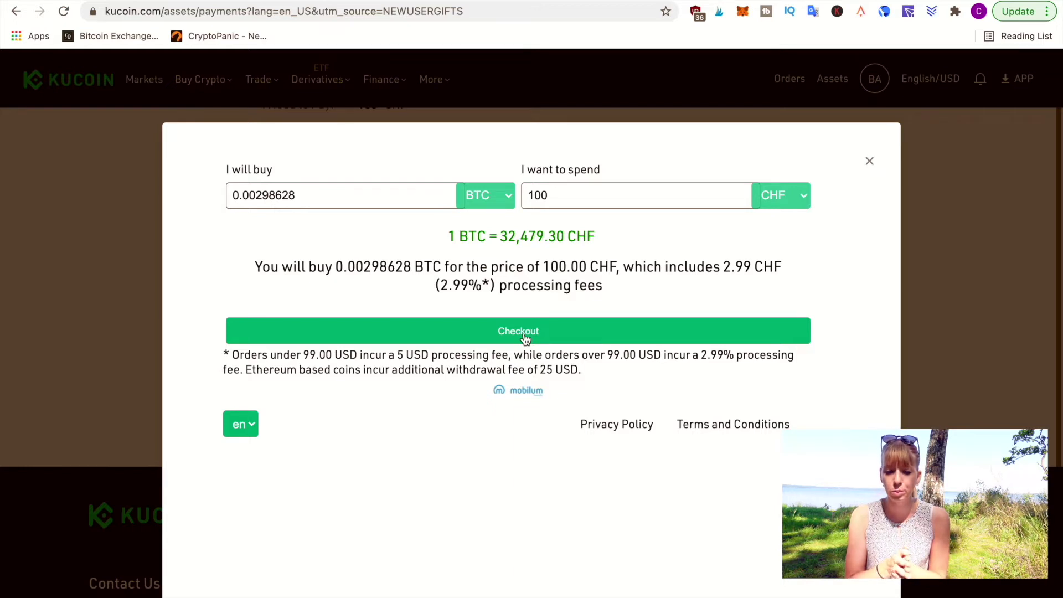
pyautogui.click(869, 161)
pyautogui.scroll(10, 831, 277)
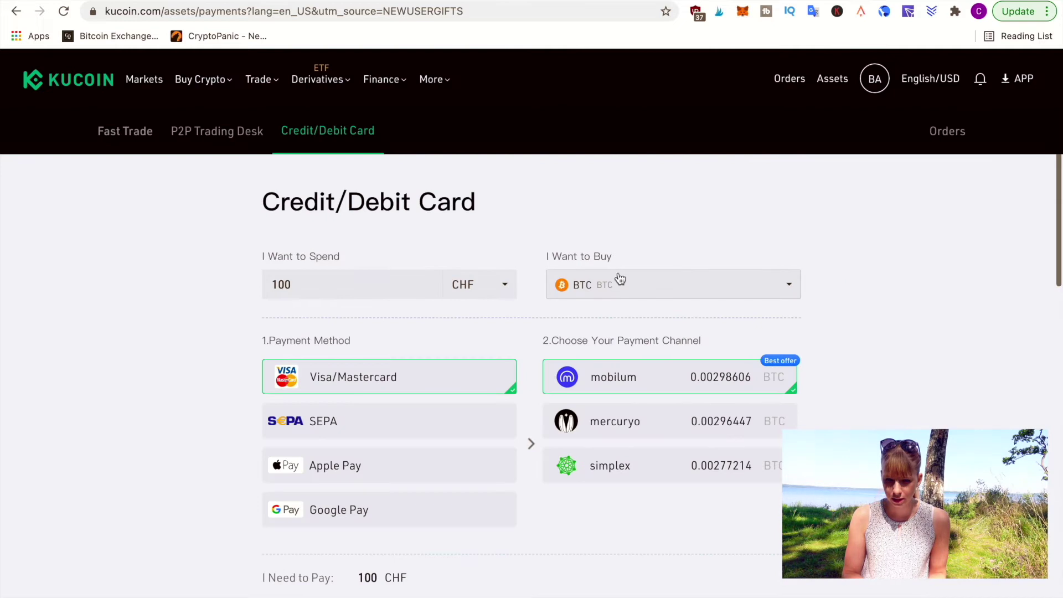
pyautogui.scroll(-2, 830, 326)
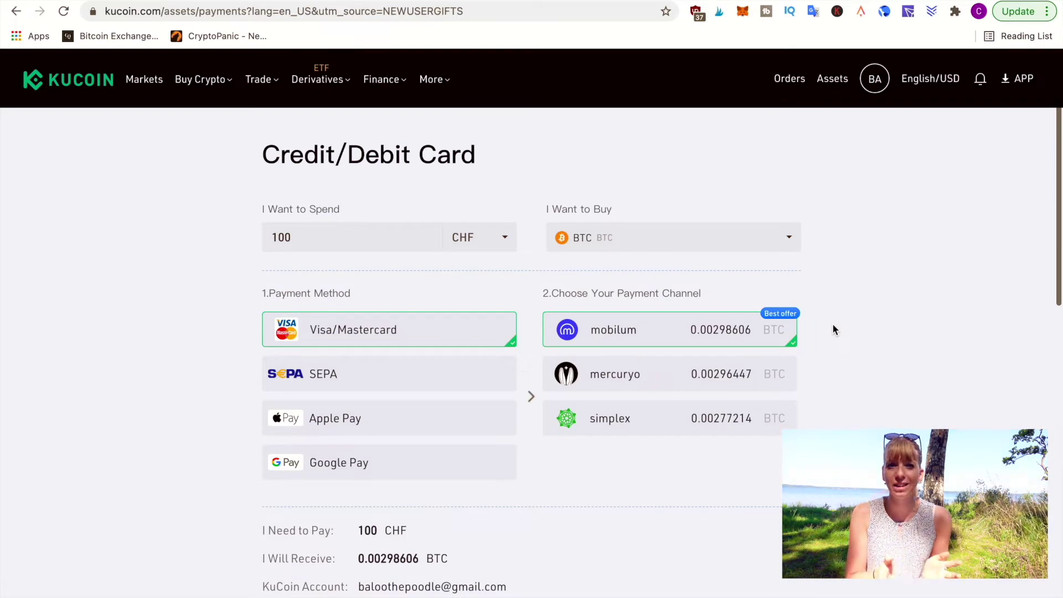
pyautogui.scroll(2, 833, 325)
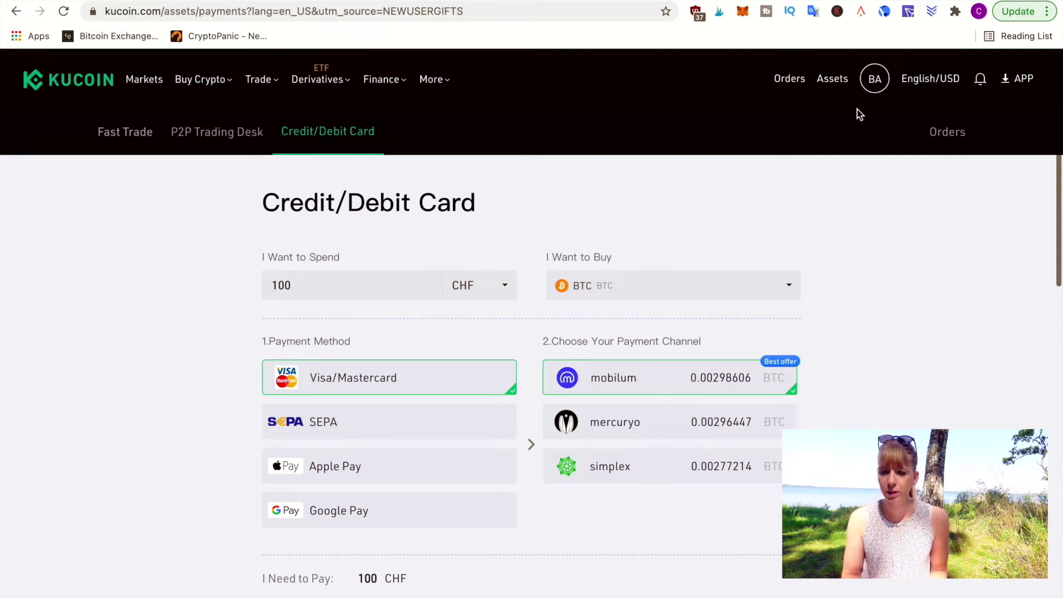
# Open the Assets Overview and hide the account balances, showing them again.
pyautogui.moveTo(834, 86)
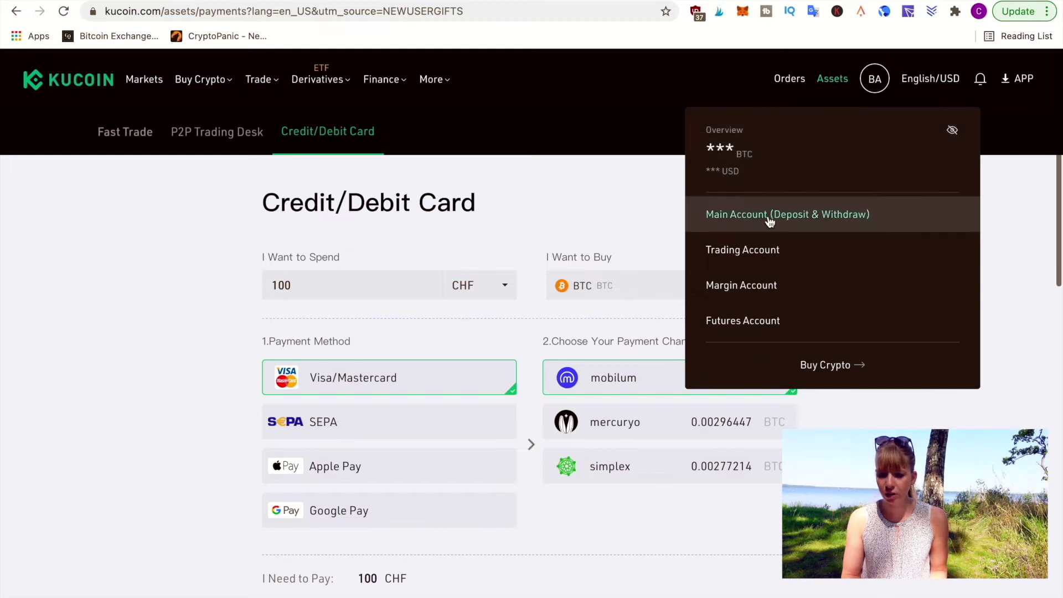
pyautogui.click(764, 170)
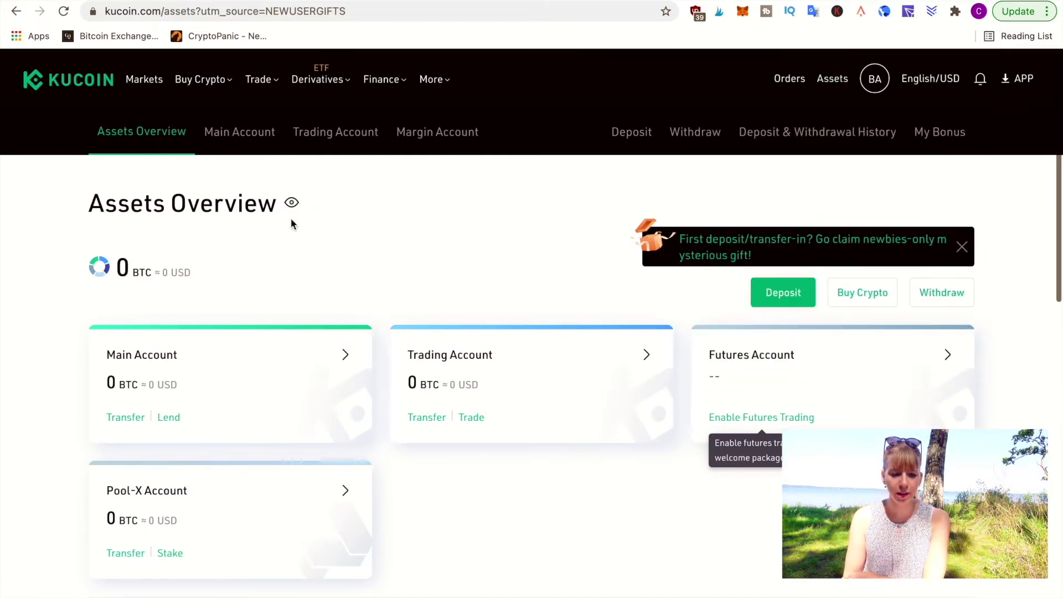
pyautogui.click(294, 202)
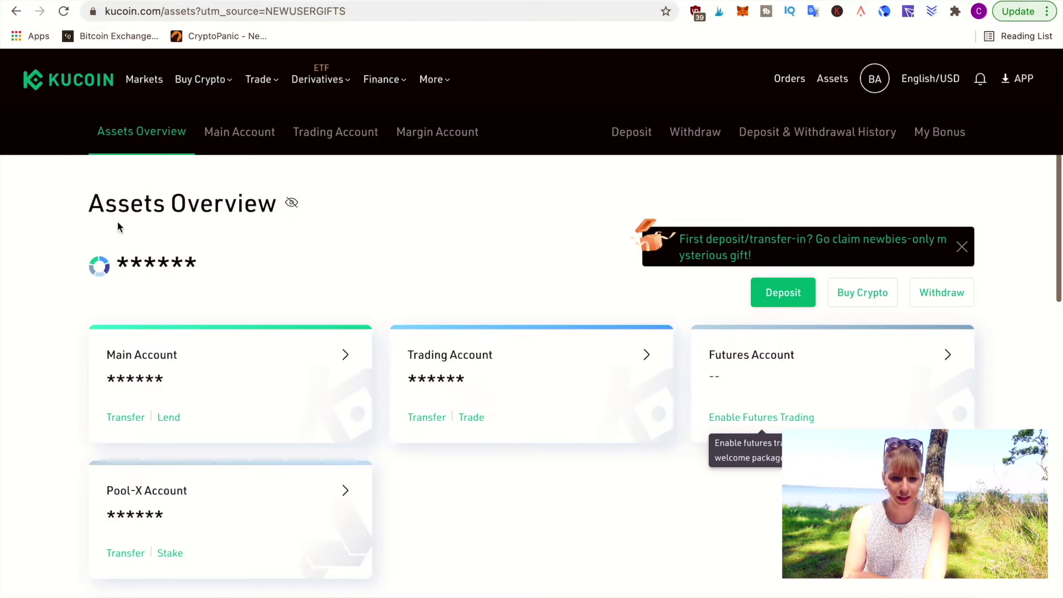
pyautogui.click(292, 204)
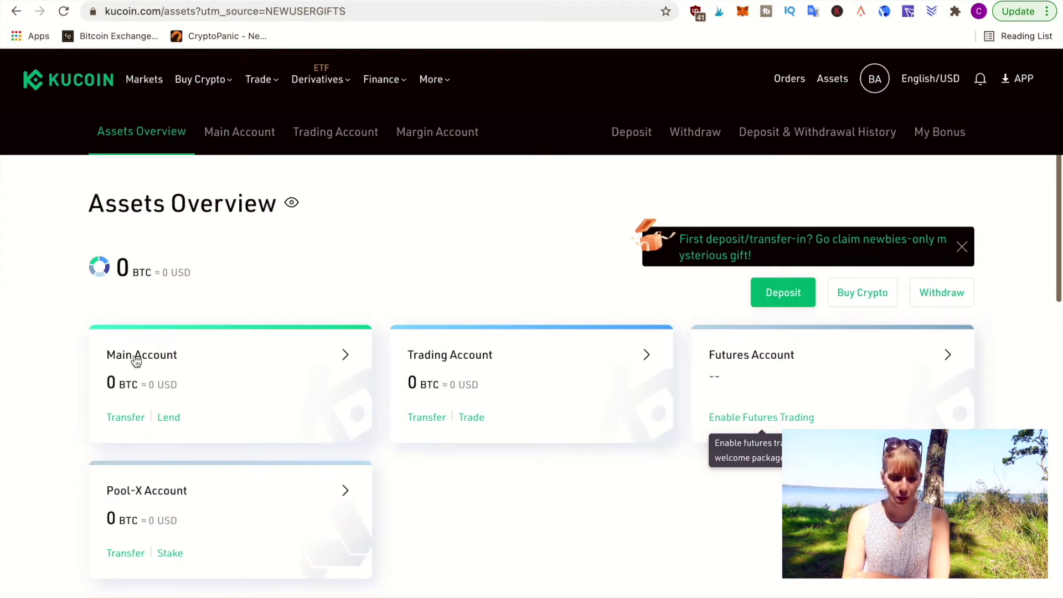
# Open the Main Account and locate the transfer option for the 1INCH token.
pyautogui.click(231, 383)
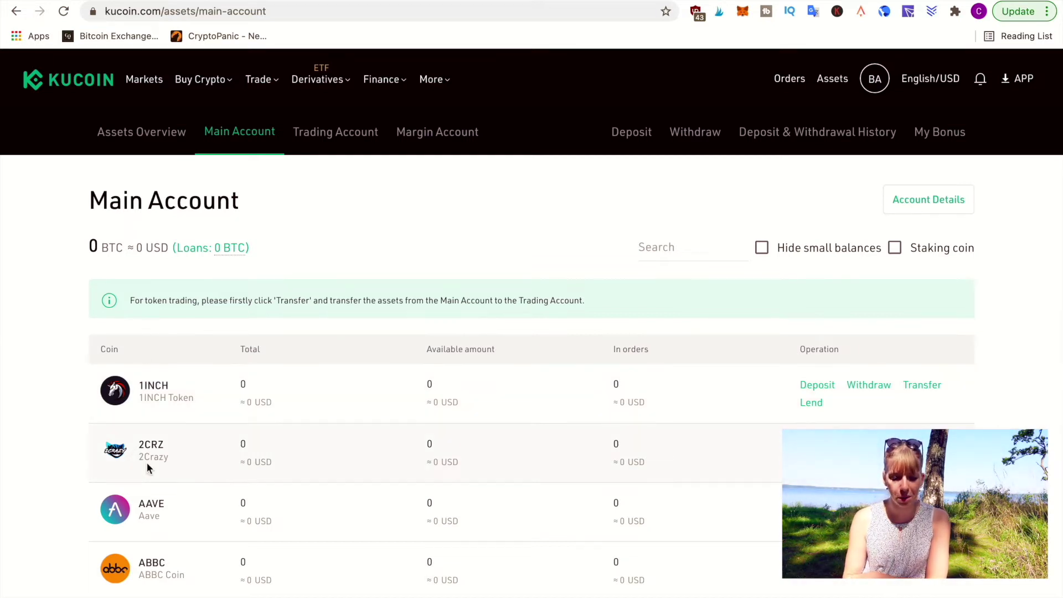
pyautogui.scroll(-2, 649, 432)
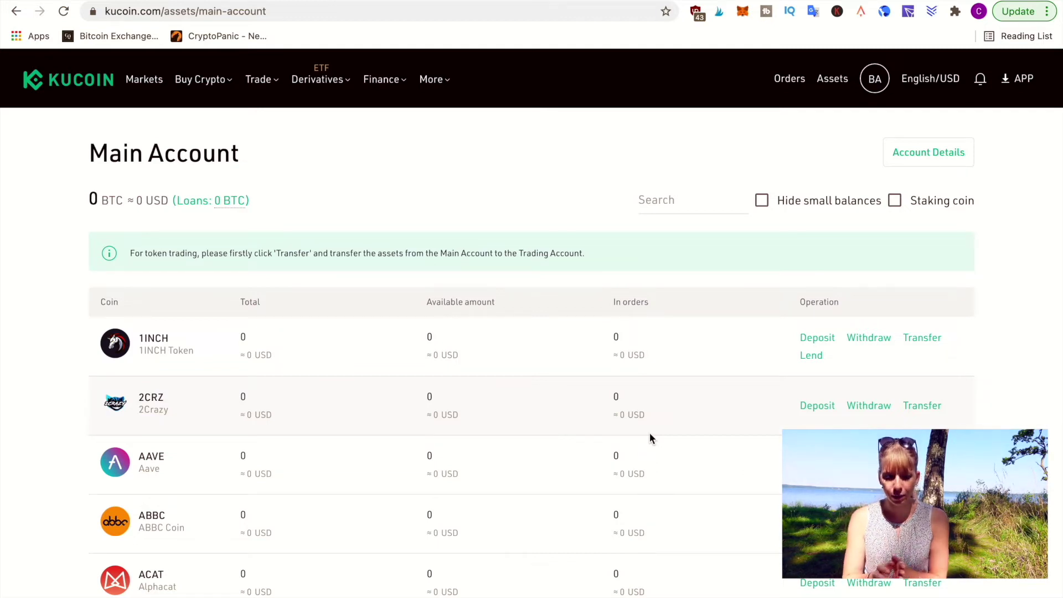
pyautogui.click(922, 338)
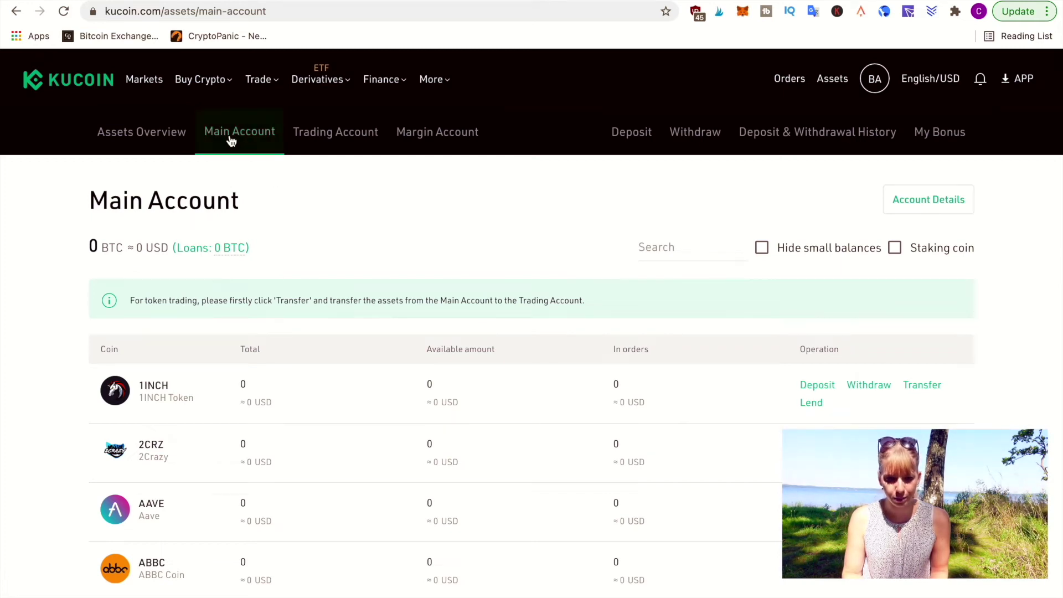
# Compare the coin operations of the Trading Account and the Main Account, ending on the Trading Account.
pyautogui.click(336, 133)
pyautogui.scroll(-1, 415, 218)
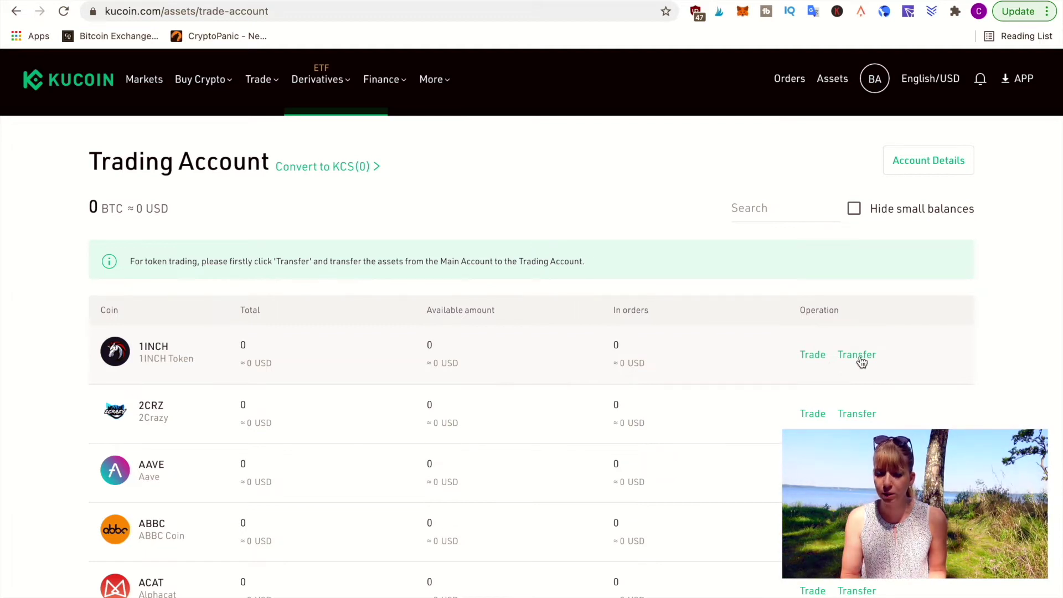
pyautogui.click(239, 131)
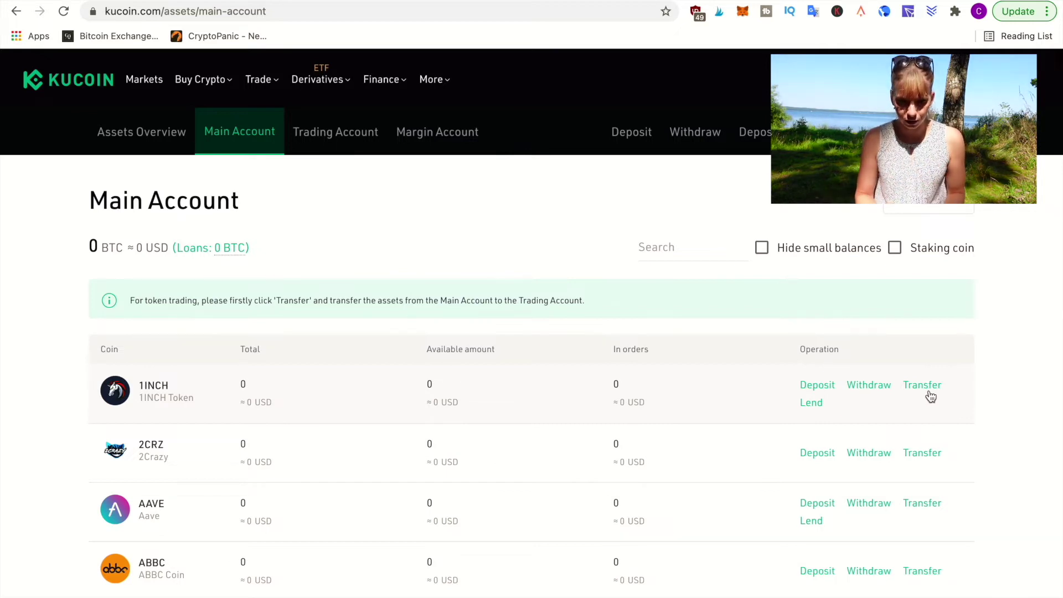
pyautogui.click(332, 131)
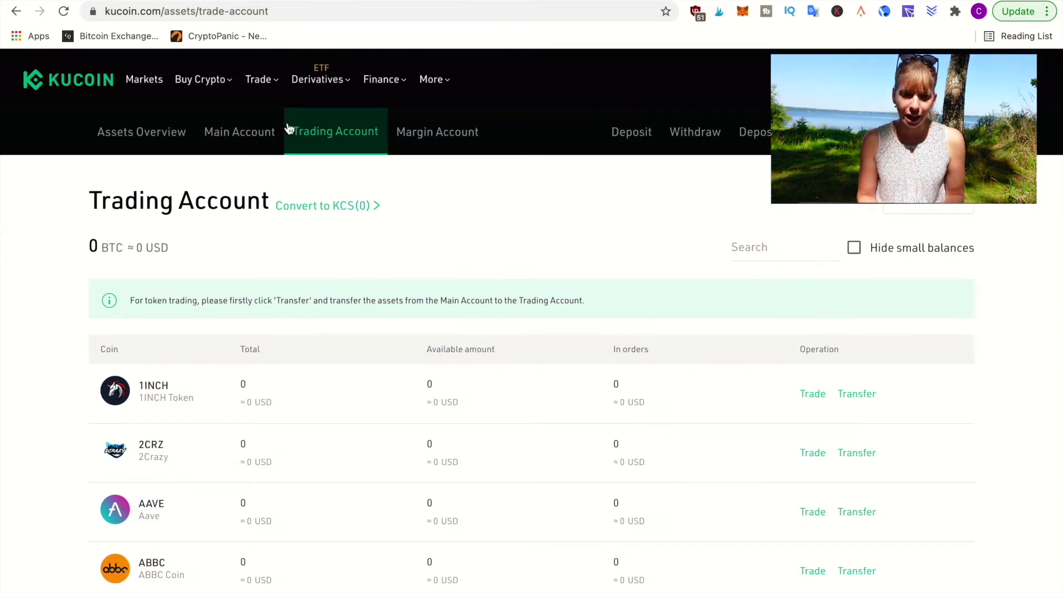
# Open Spot Trading and switch to the ETH/BTC pair in the BTC market.
pyautogui.moveTo(271, 88)
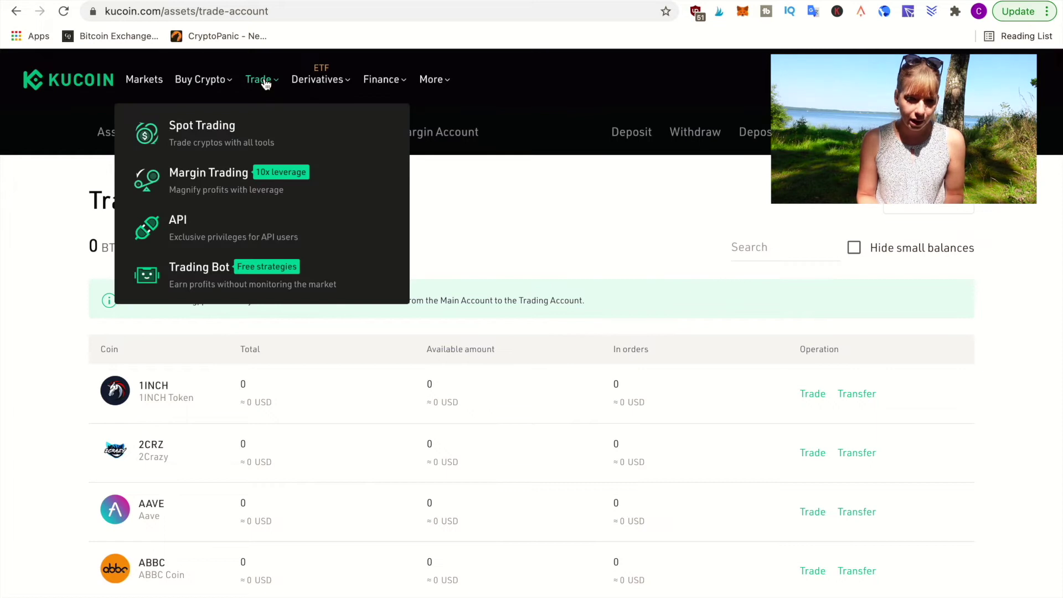
pyautogui.click(235, 133)
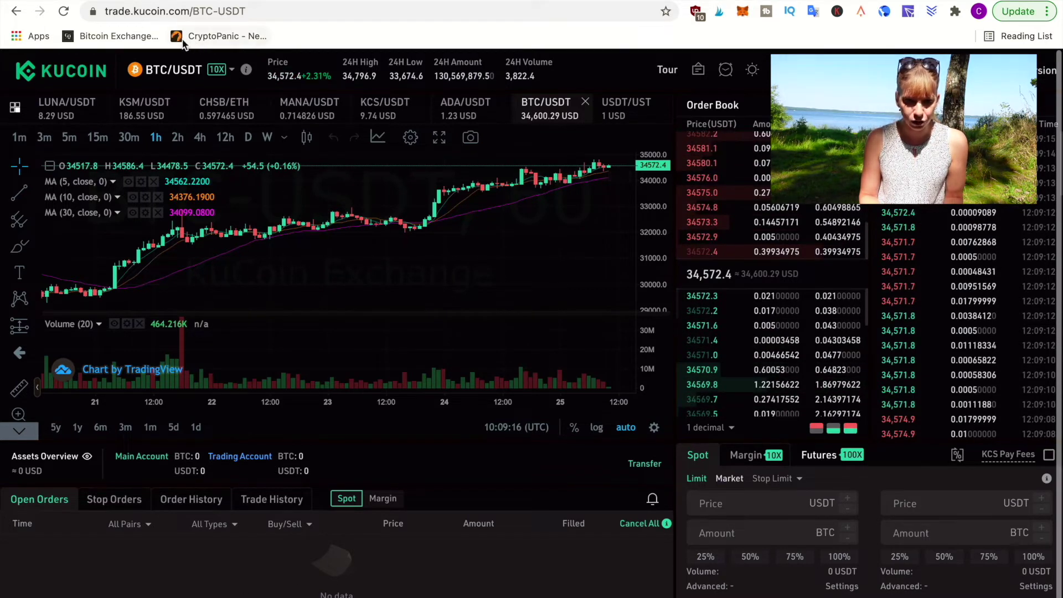
pyautogui.click(187, 71)
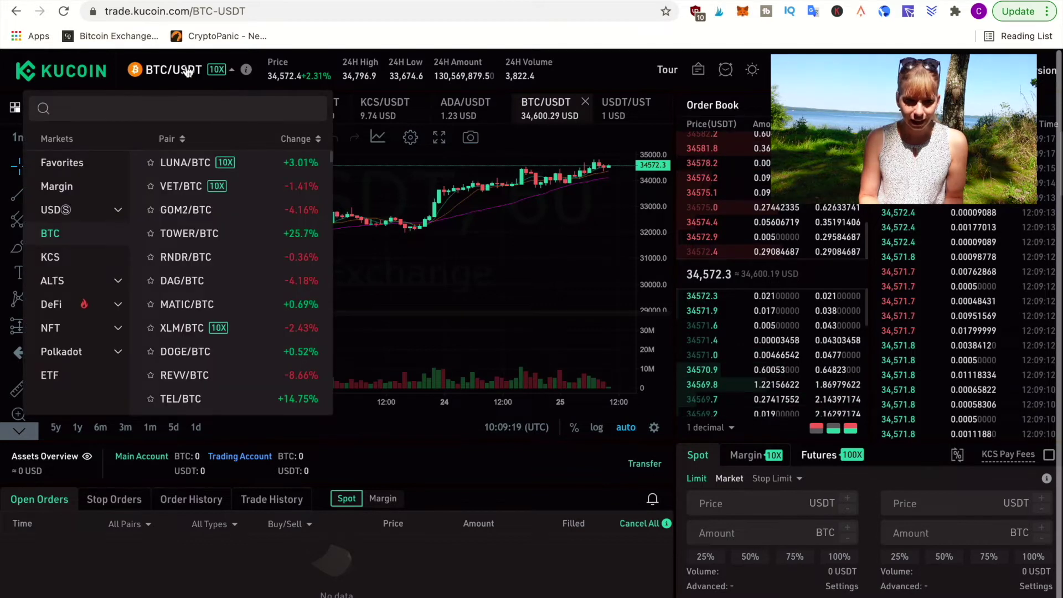
pyautogui.click(160, 105)
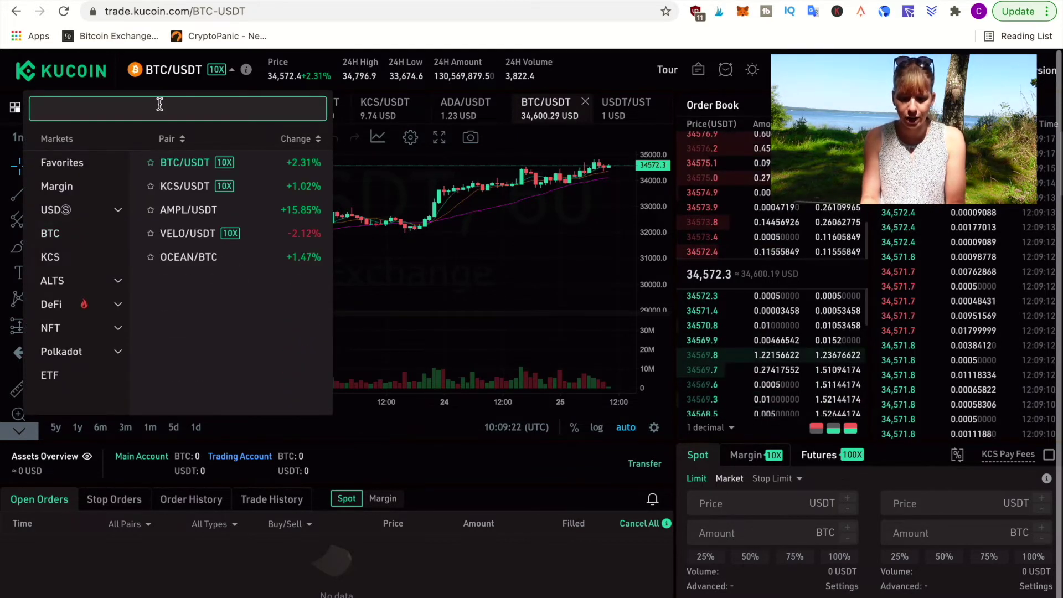
pyautogui.write('BTCE')
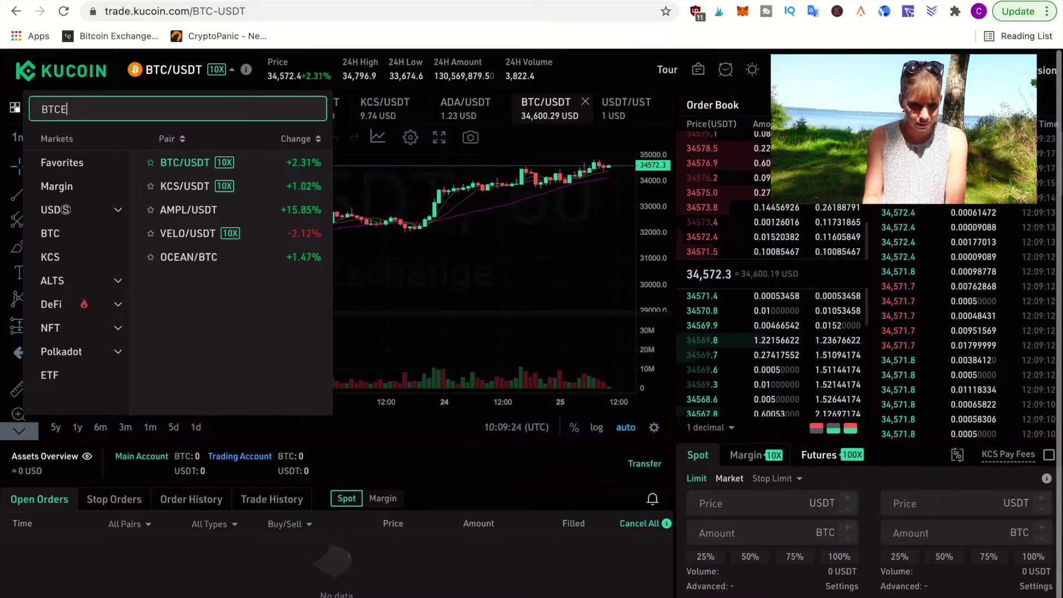
pyautogui.click(50, 233)
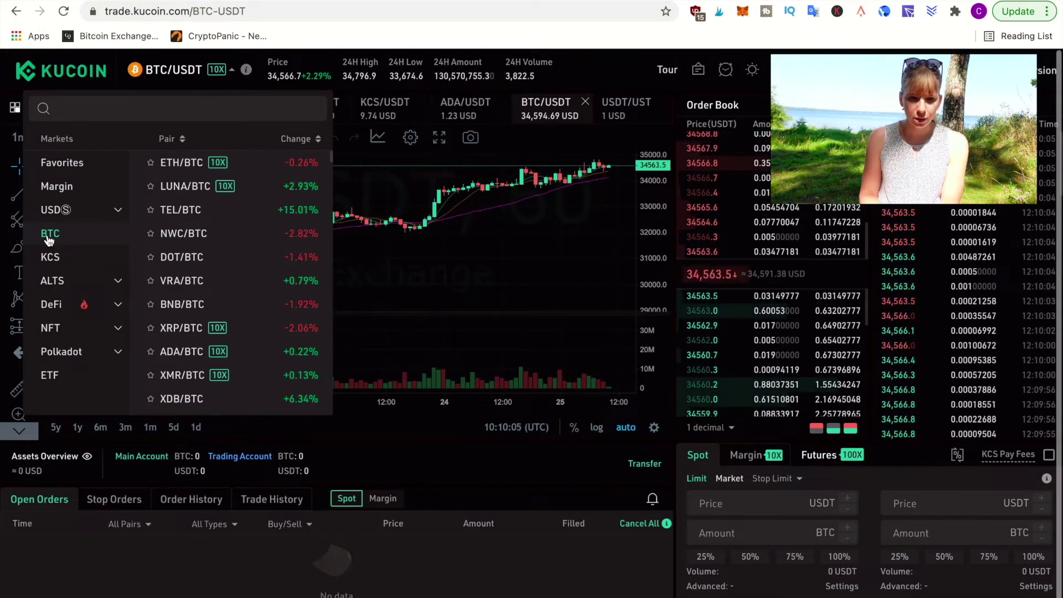
pyautogui.click(180, 171)
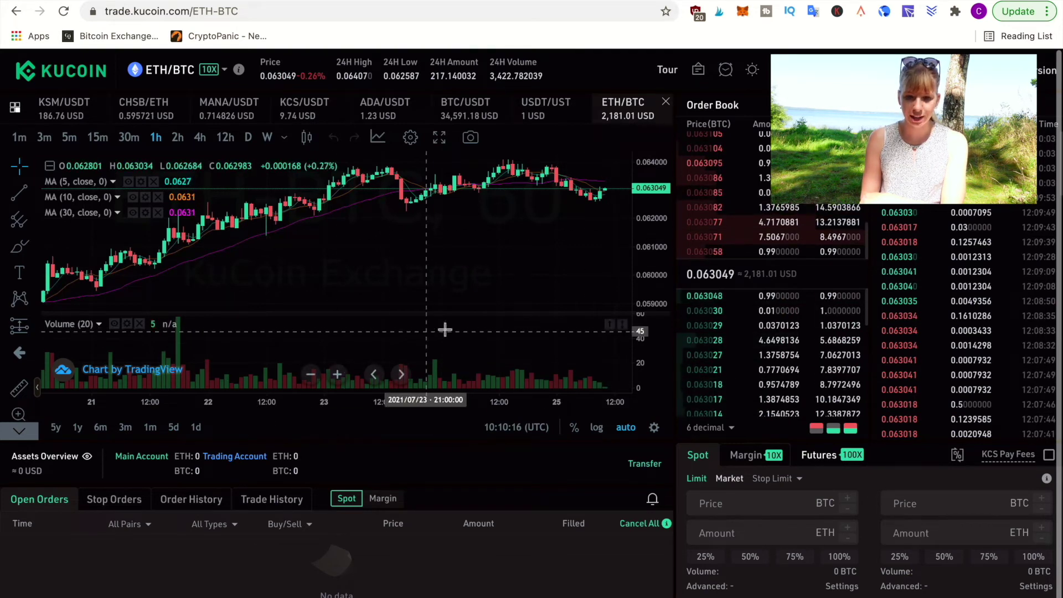
# Set the ETH/BTC price chart to the daily interval.
pyautogui.scroll(-3, 485, 321)
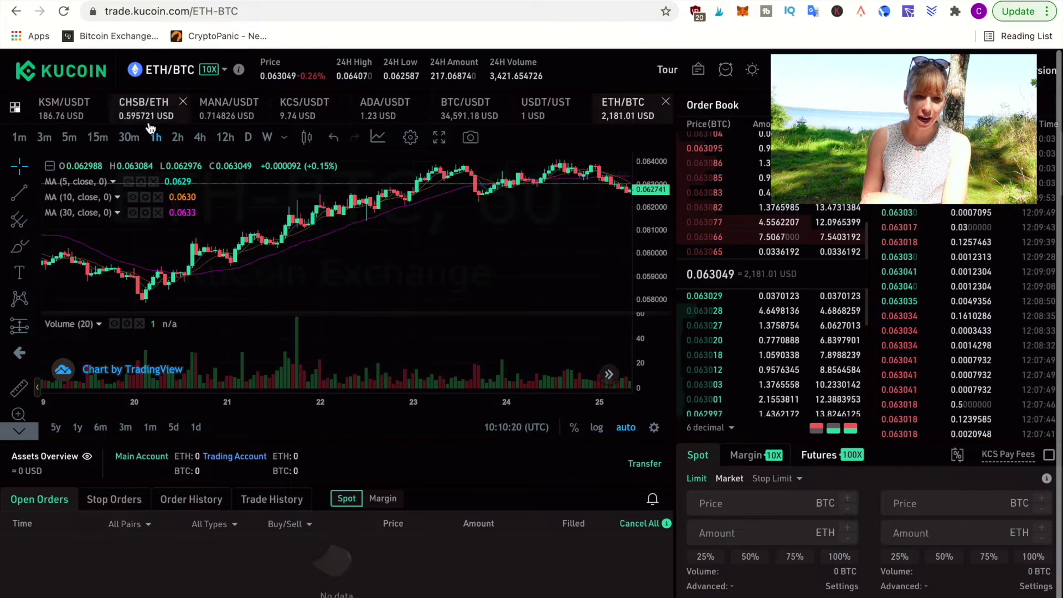
pyautogui.click(248, 137)
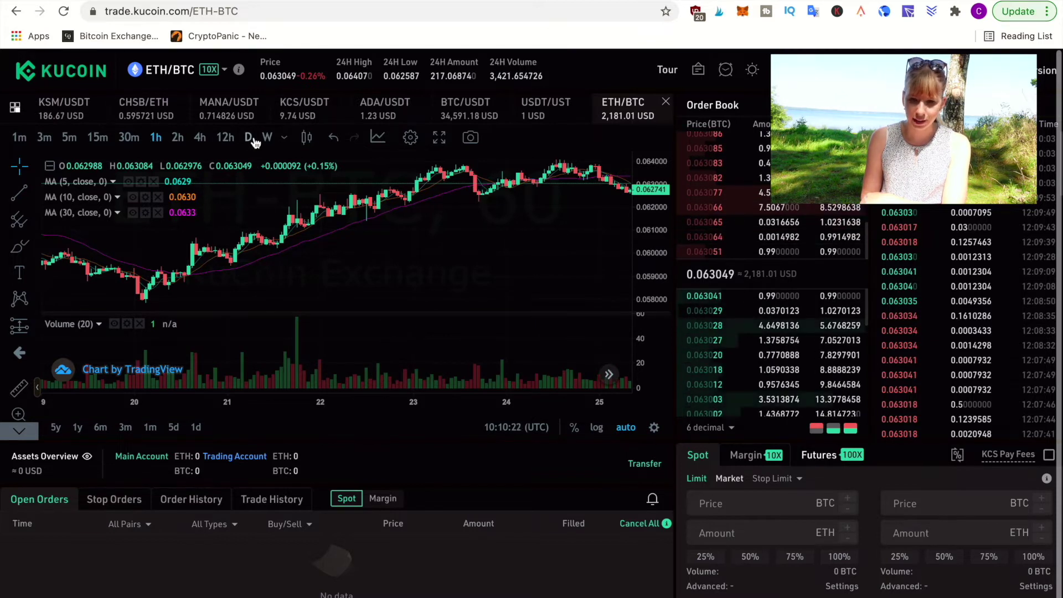
pyautogui.scroll(5, 381, 221)
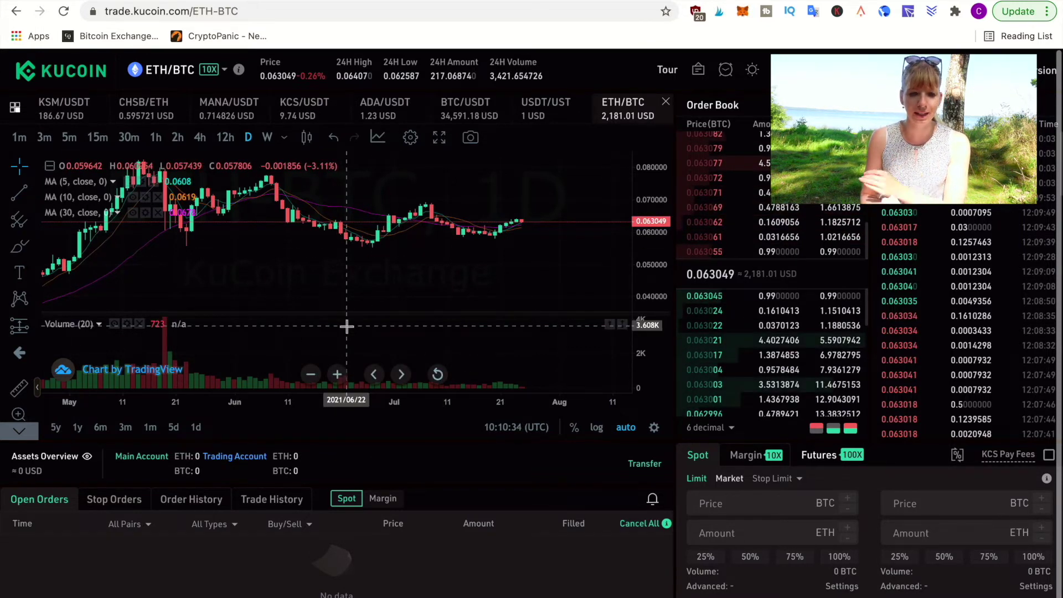
# Search the chart indicators for "bollinger" and add Bollinger Bands to the ETH/BTC chart.
pyautogui.click(379, 138)
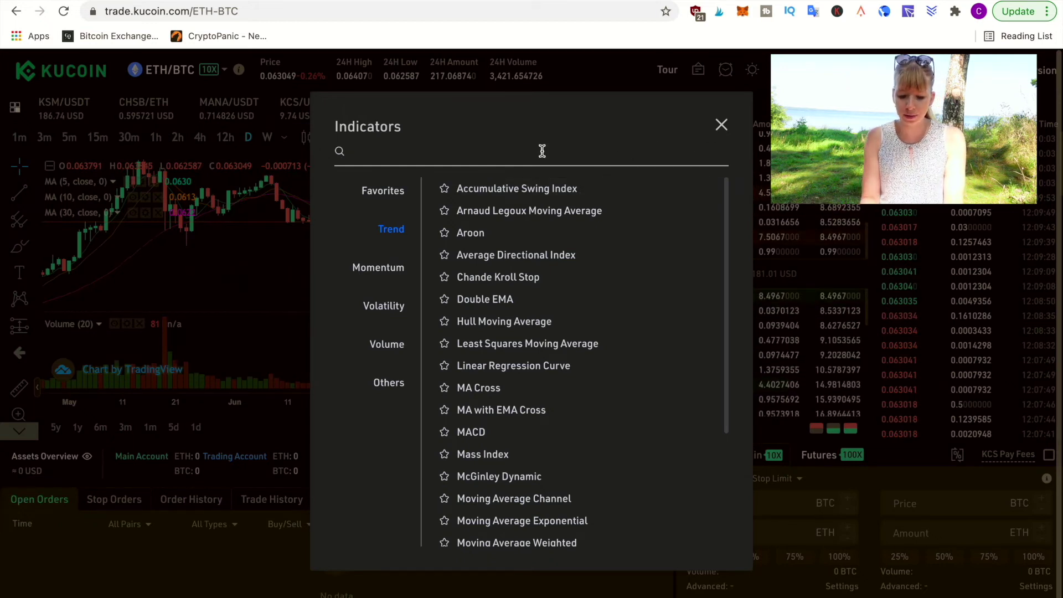
pyautogui.write('bollinger')
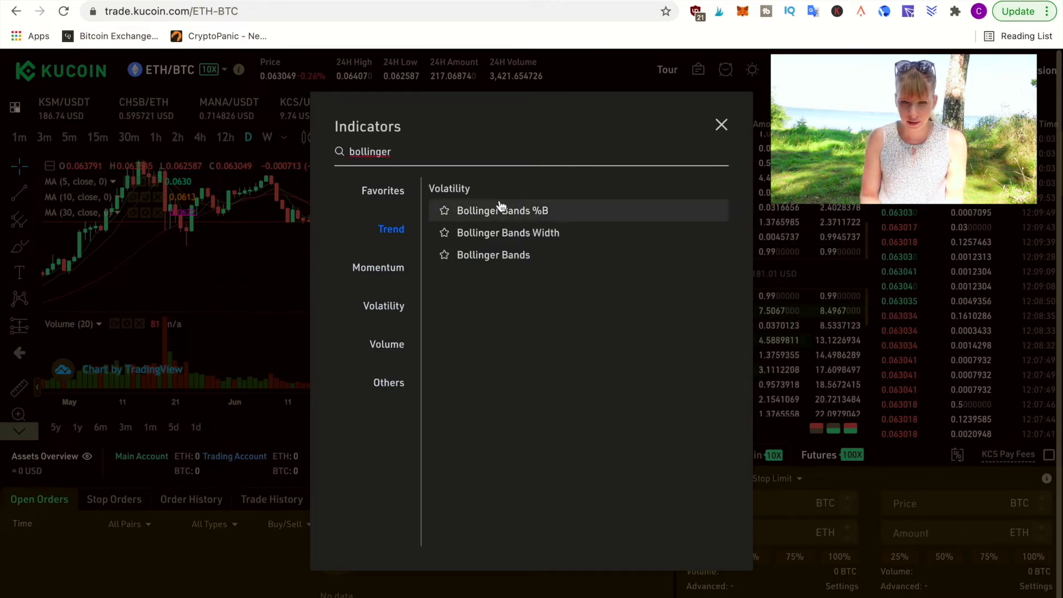
pyautogui.click(483, 254)
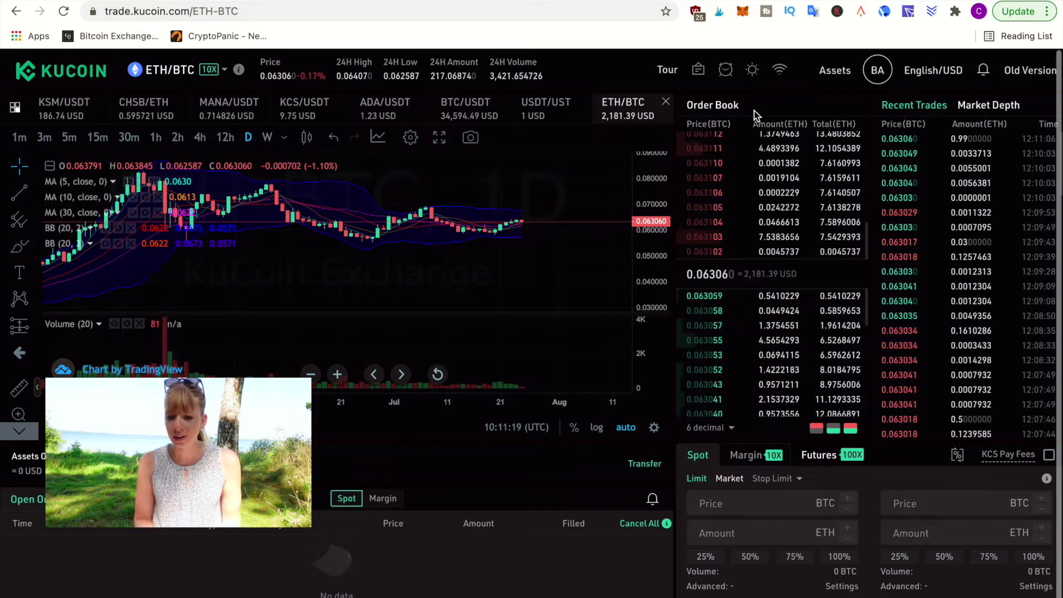
# Set a six-digit trading password from the spot order form, verifying with the email verification code and confirming the password.
pyautogui.moveTo(782, 215)
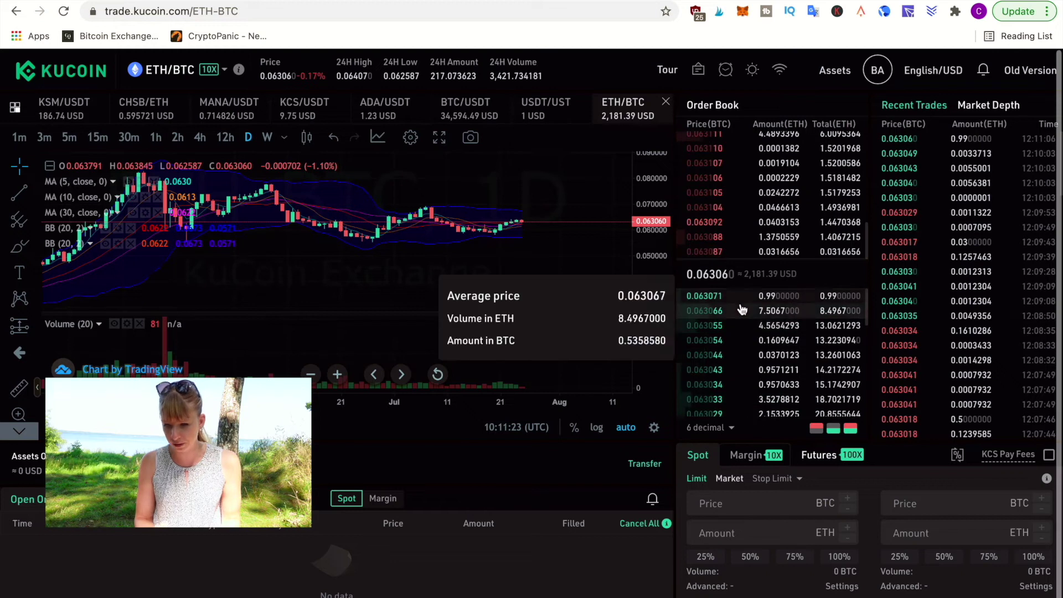
pyautogui.click(719, 503)
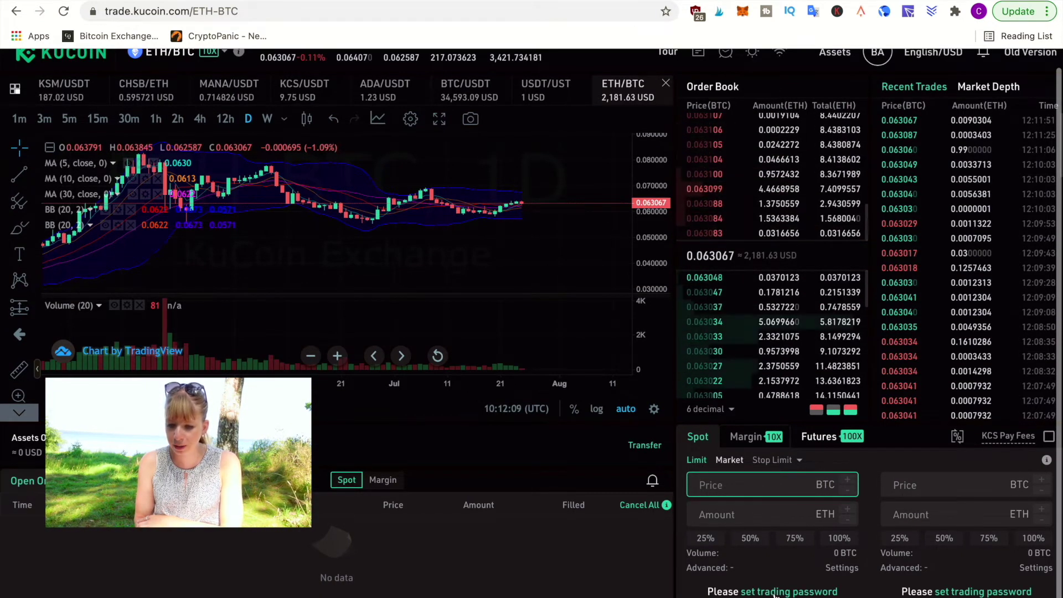
pyautogui.click(774, 591)
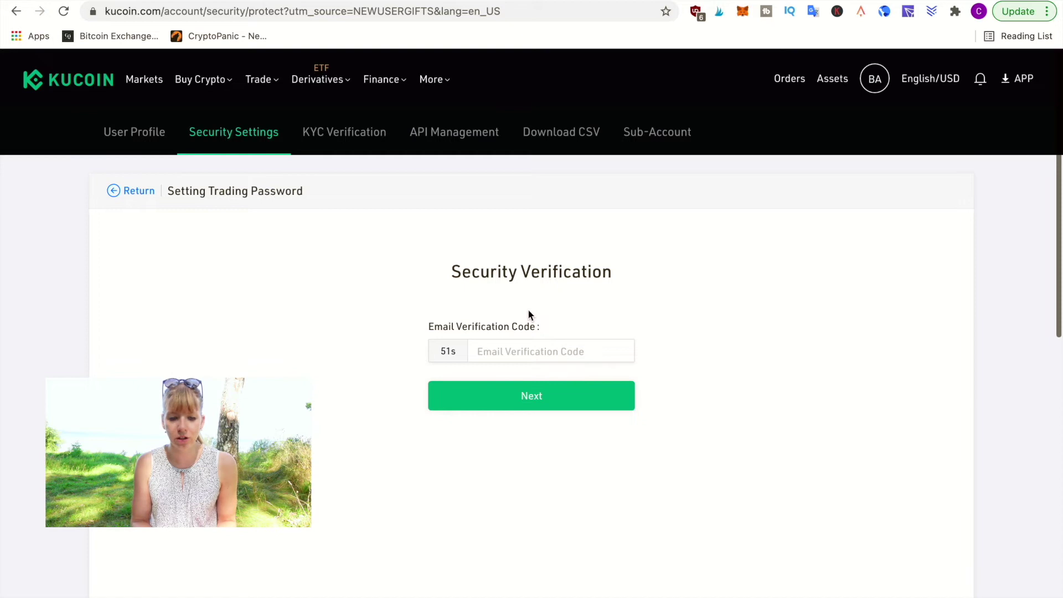
pyautogui.click(486, 354)
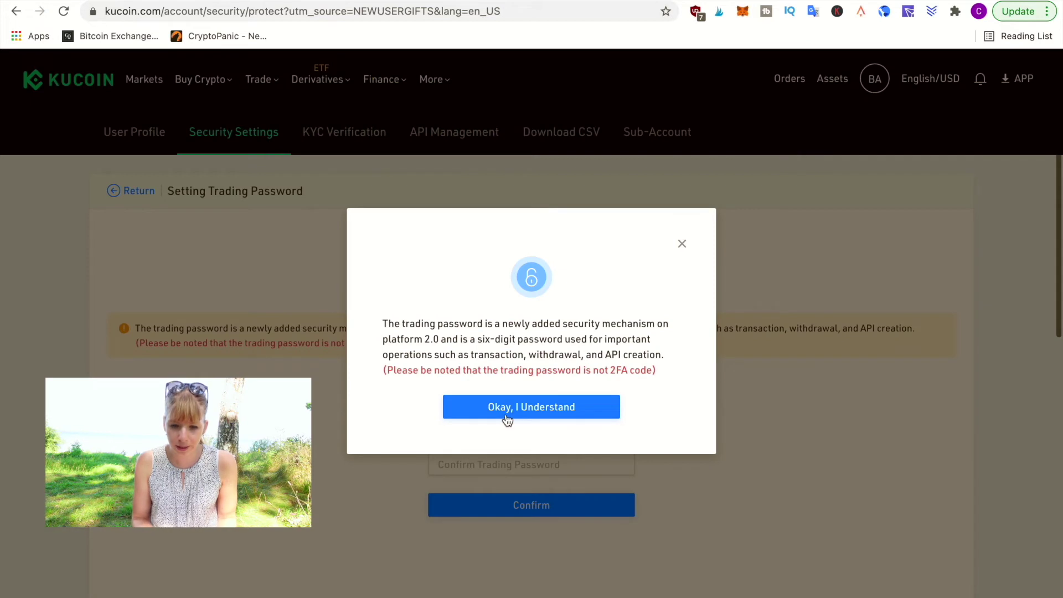
pyautogui.click(506, 415)
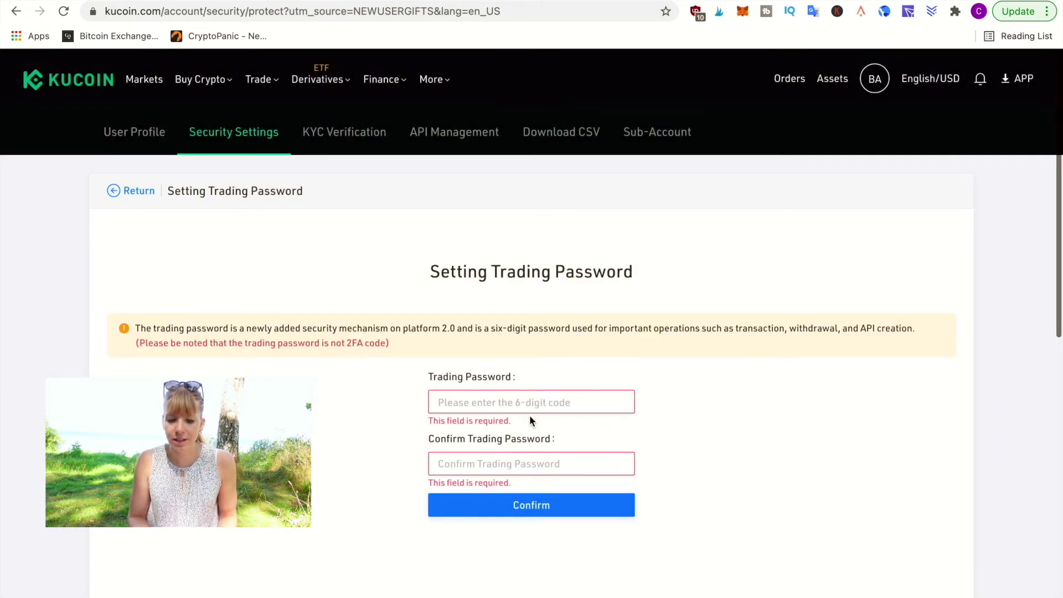
pyautogui.click(520, 408)
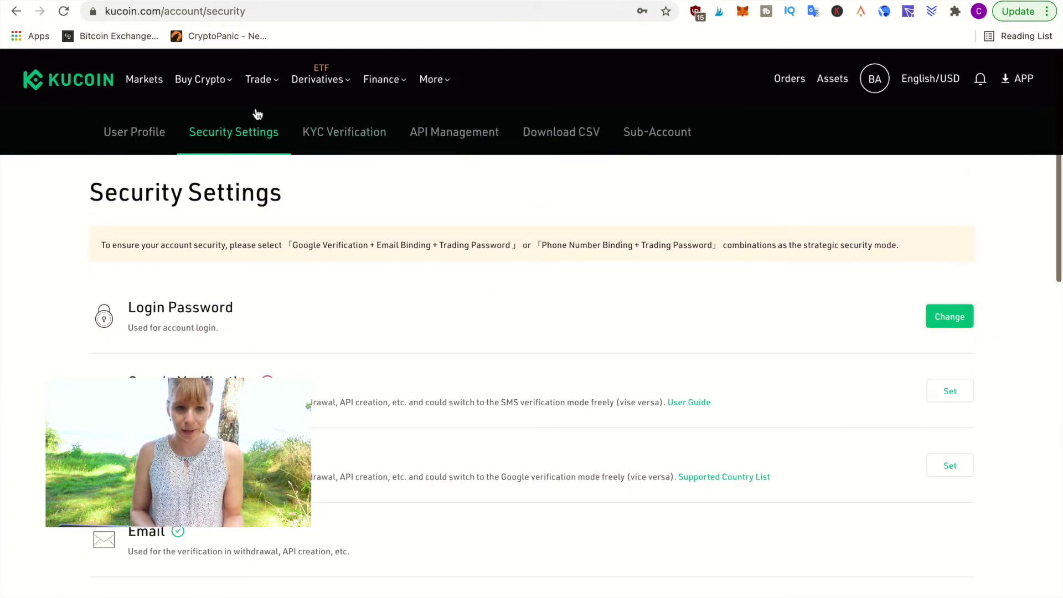
# Reopen Spot Trading and unlock the order form with the six-digit trading password.
pyautogui.moveTo(258, 80)
pyautogui.click(231, 140)
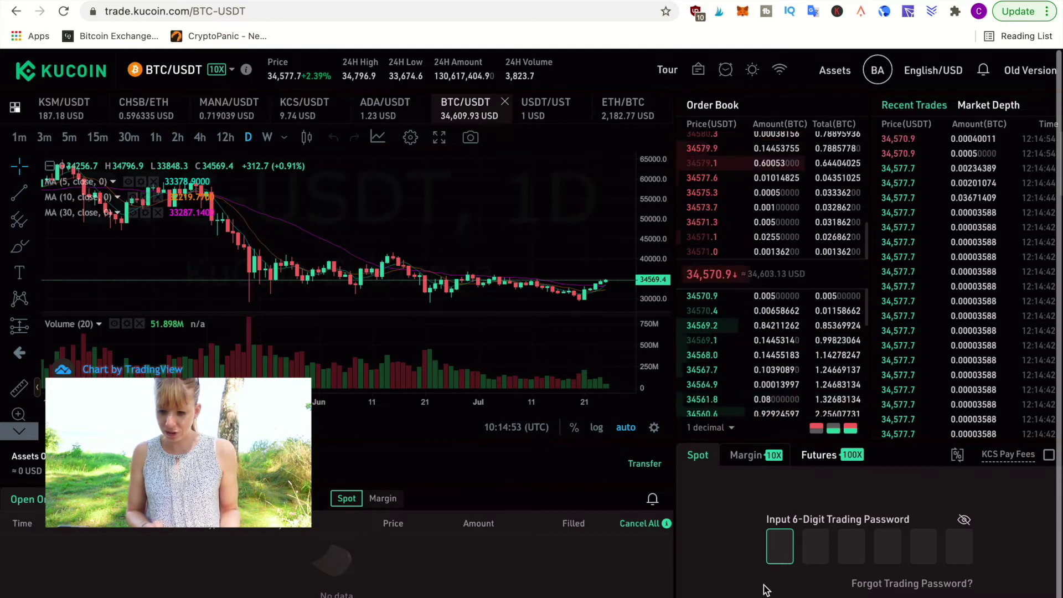
pyautogui.write('******')
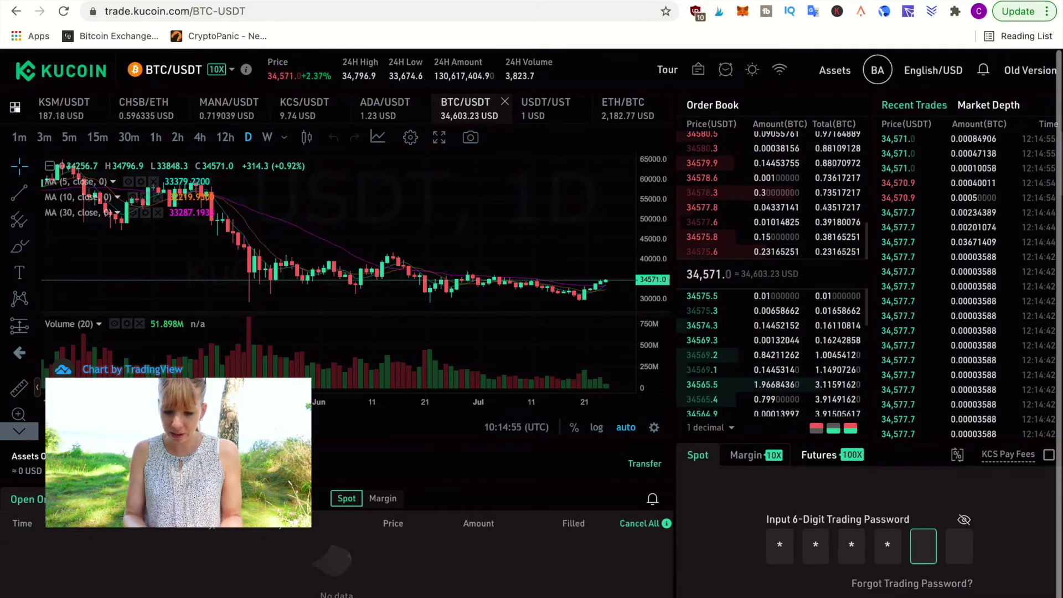
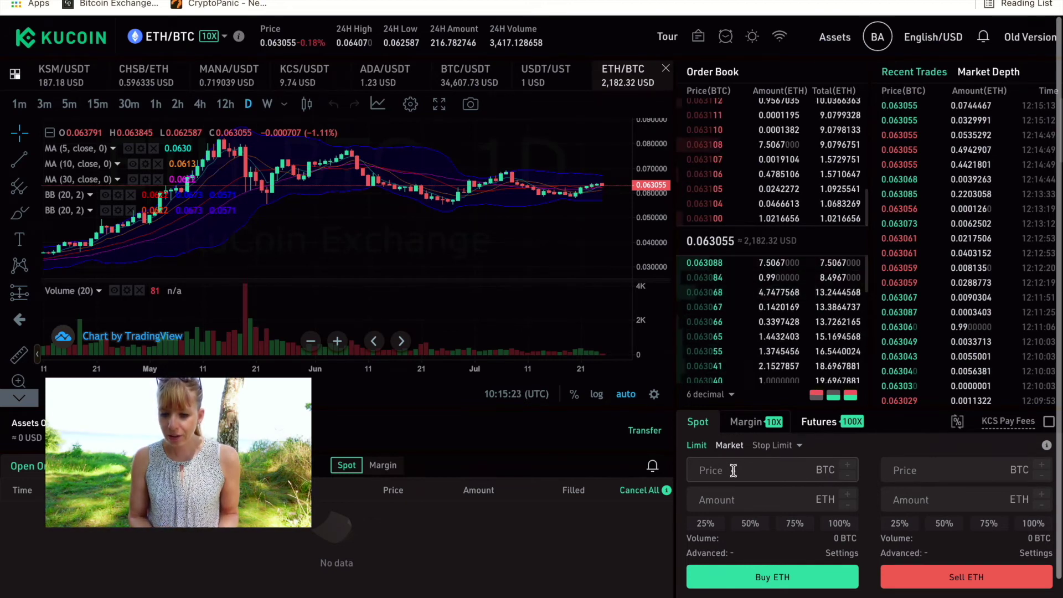
# Fill in a limit buy order for 1 ETH at 0.063100 BTC, taking the price from the order book's lowest sell offer.
pyautogui.click(733, 470)
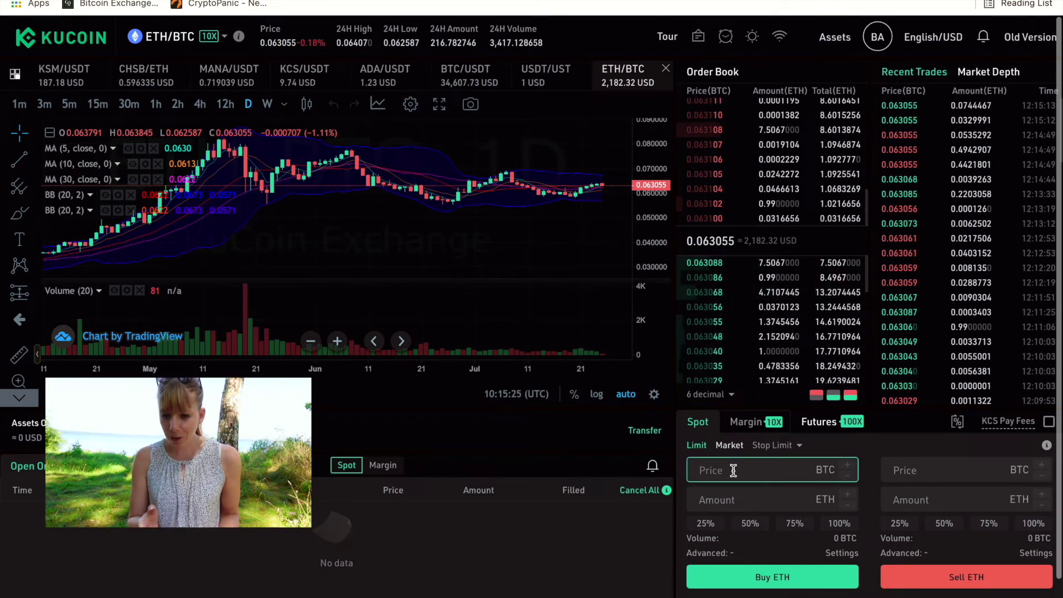
pyautogui.moveTo(719, 194)
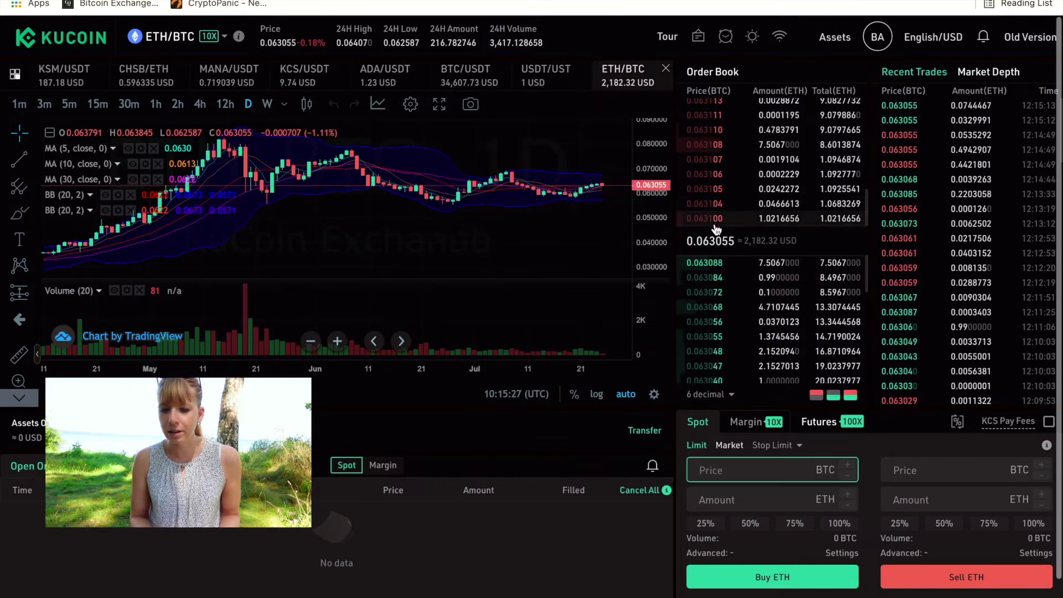
pyautogui.moveTo(713, 222)
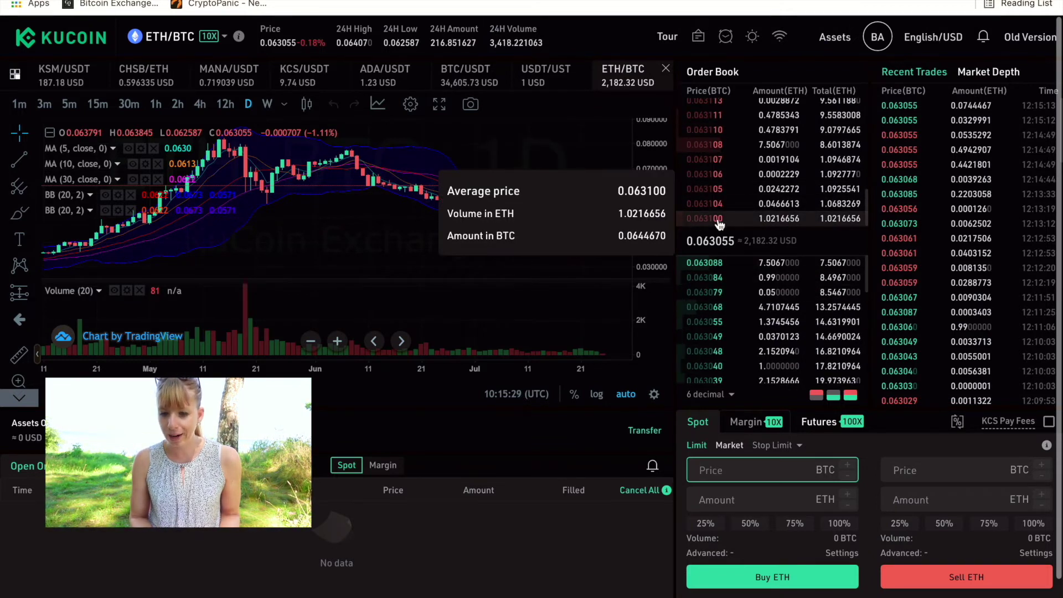
pyautogui.click(719, 221)
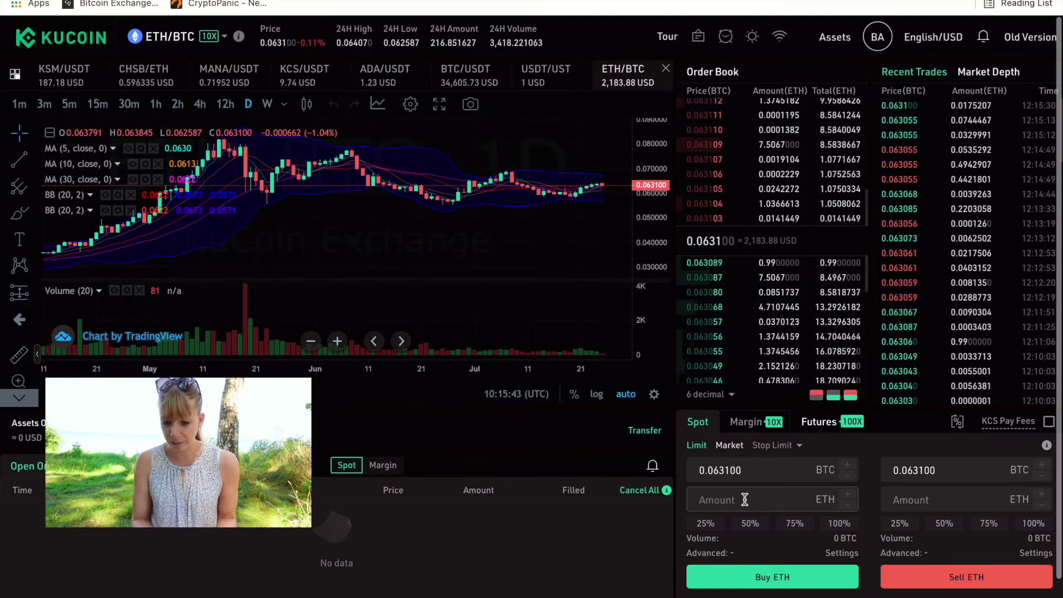
pyautogui.click(744, 499)
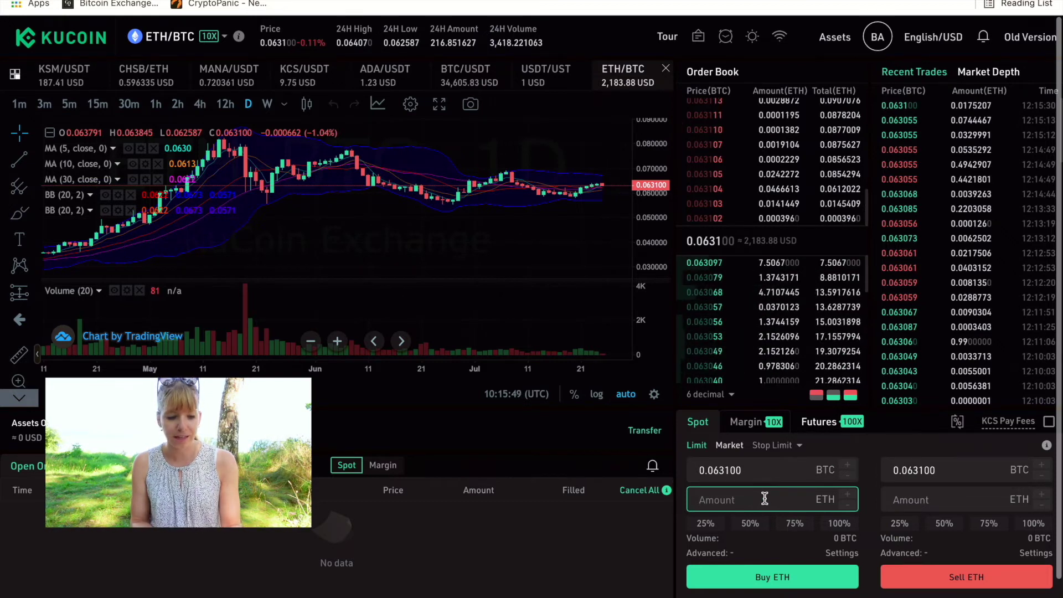
pyautogui.write('1')
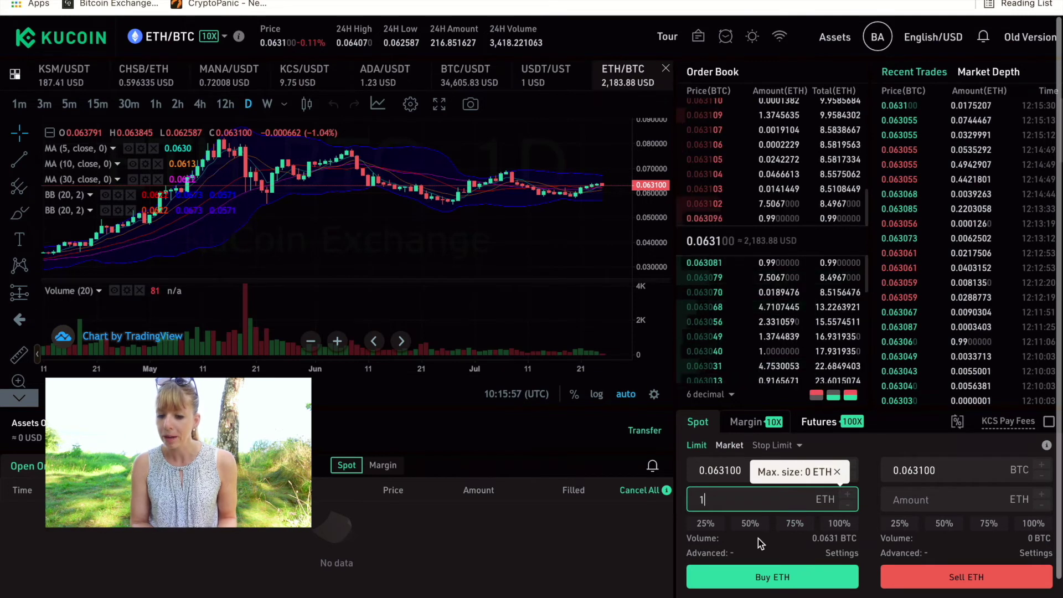
# Set the limit sell price to 0.063090 BTC from the order book's highest buy offer.
pyautogui.click(972, 498)
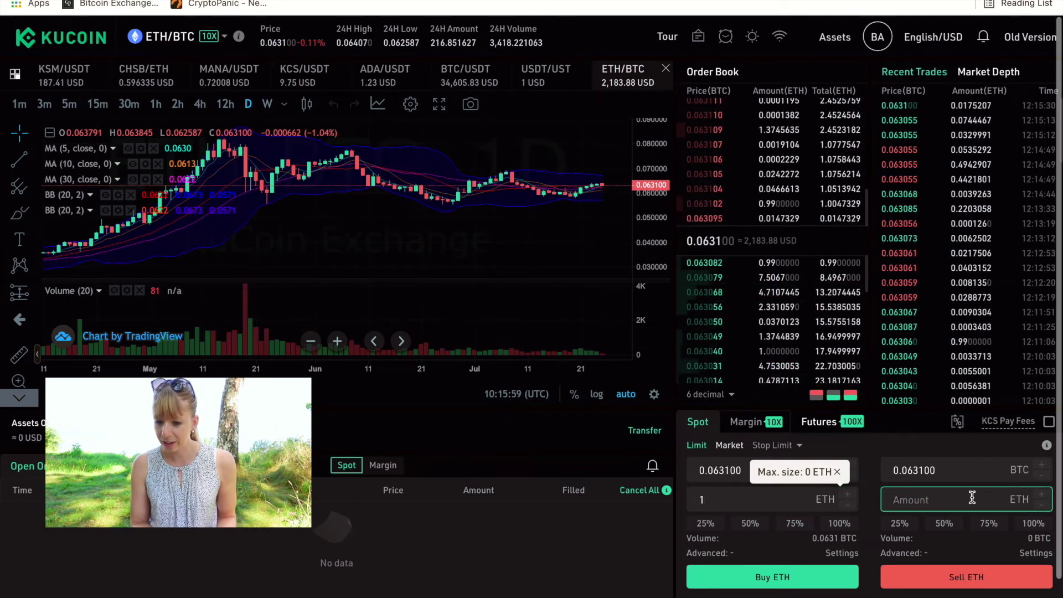
pyautogui.click(988, 523)
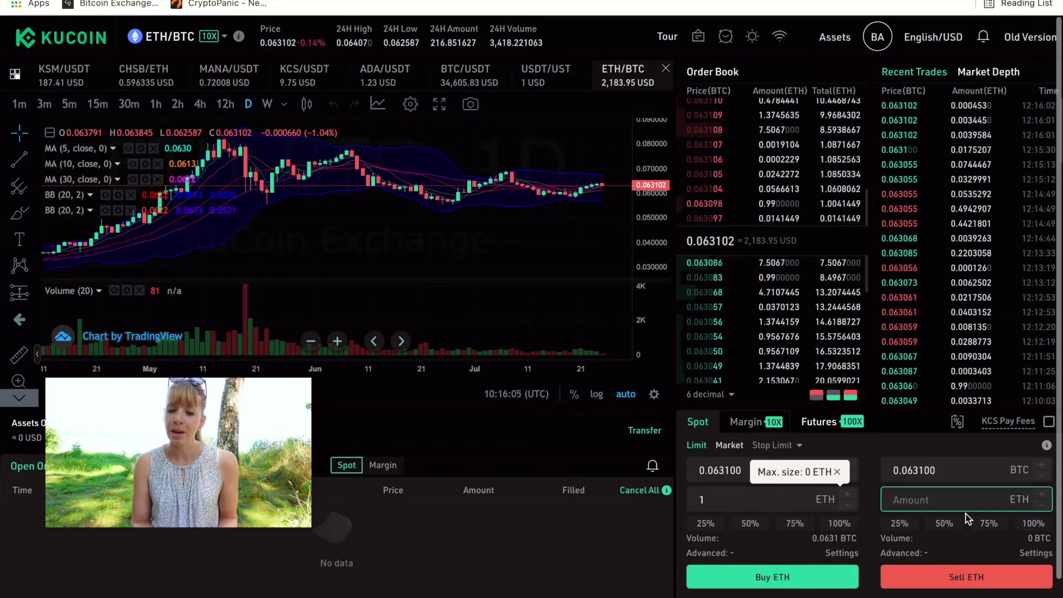
pyautogui.moveTo(713, 267)
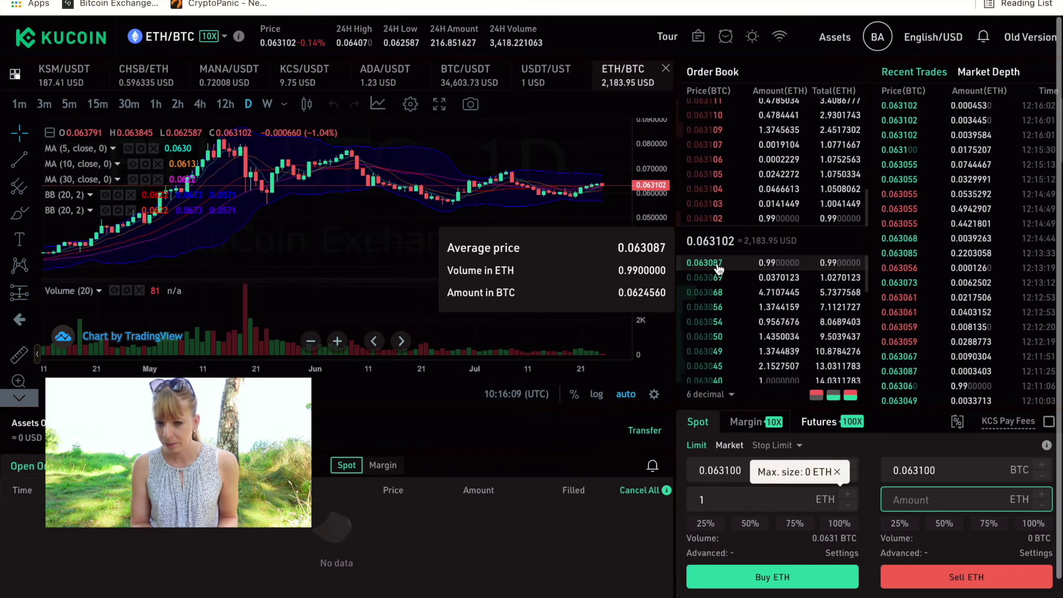
pyautogui.click(718, 266)
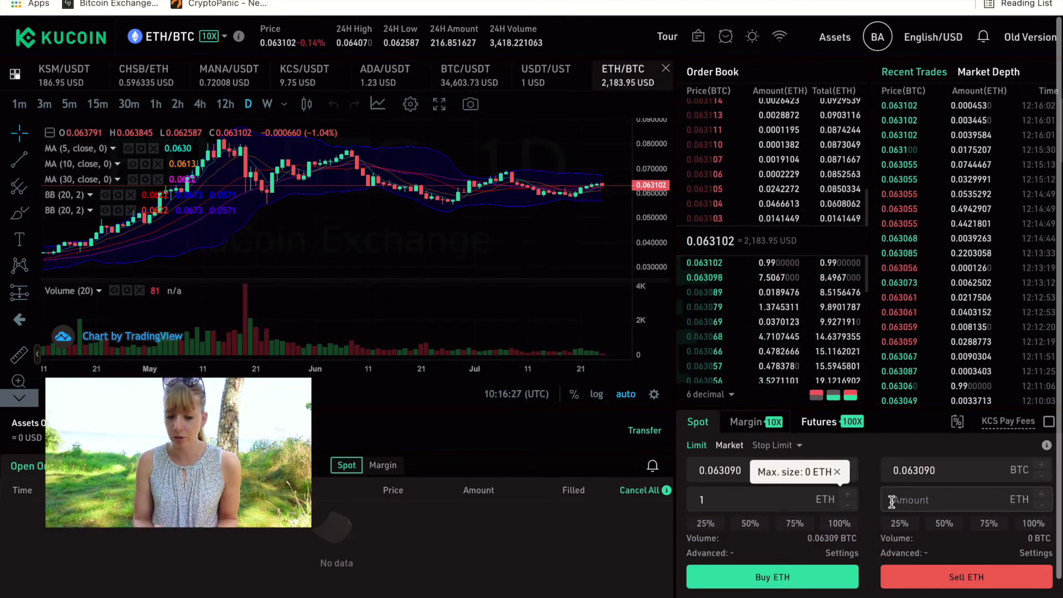
# Switch the spot order type to Market and select the BTC amount of the ETH buy order for entry.
pyautogui.click(727, 446)
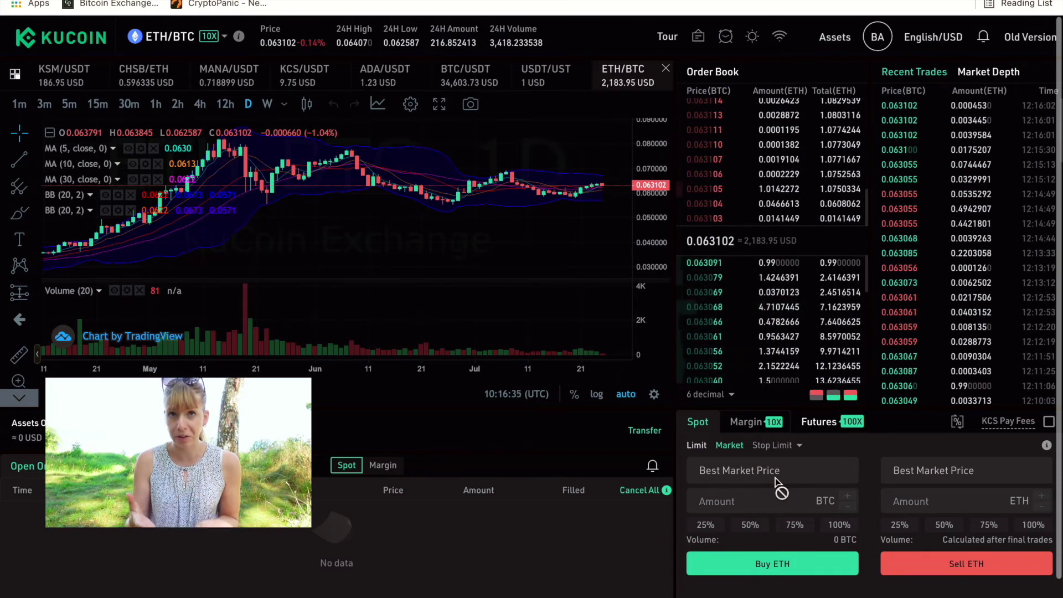
pyautogui.click(770, 501)
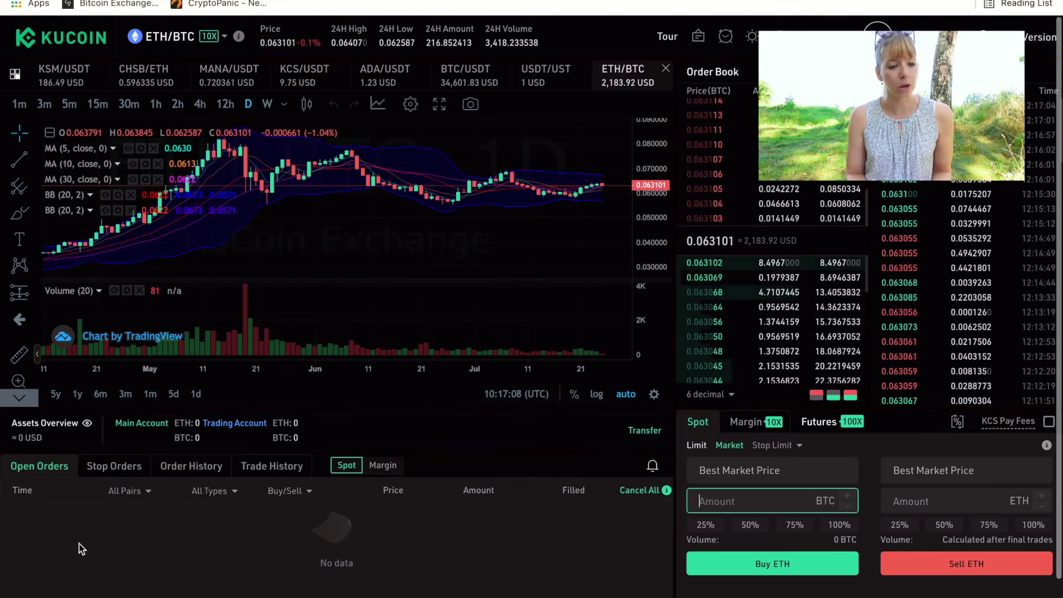
# Review the stop orders, order history and trade history of the spot account.
pyautogui.click(102, 470)
pyautogui.click(182, 470)
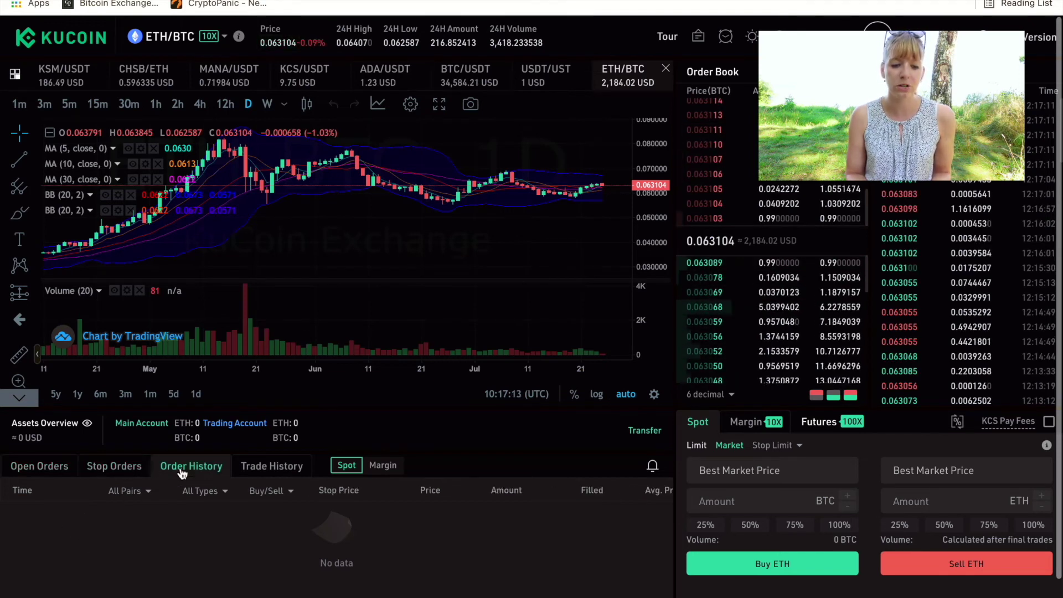
pyautogui.click(260, 468)
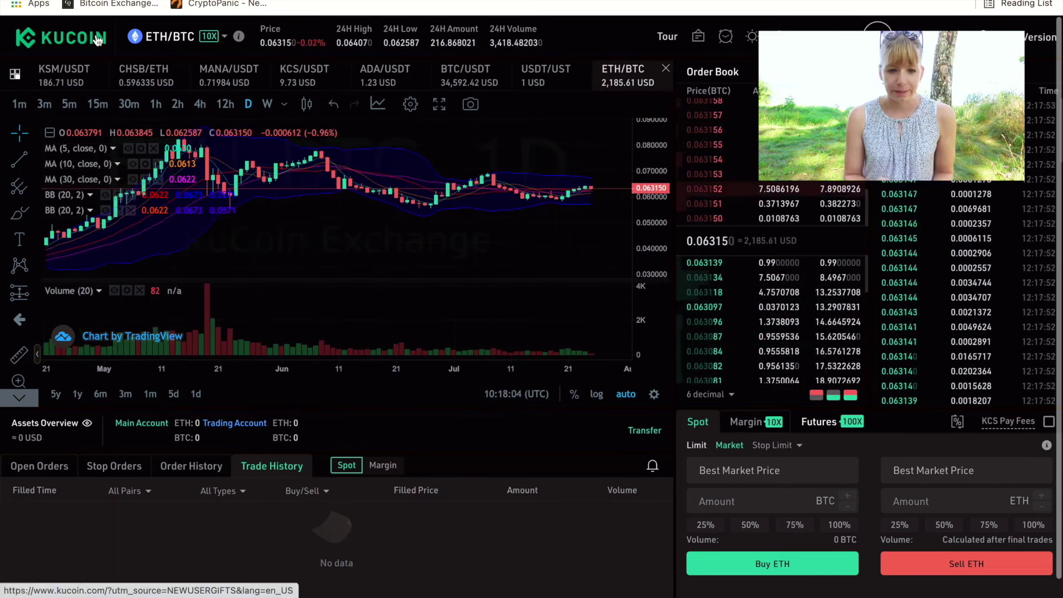
# Return to the KuCoin home page and show the Finance offerings.
pyautogui.click(97, 39)
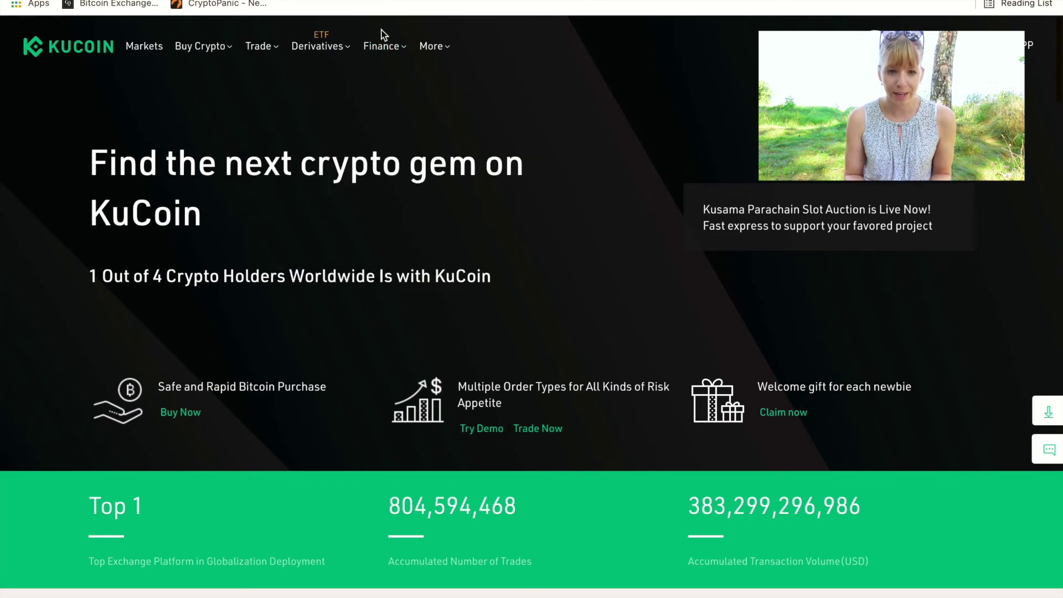
pyautogui.moveTo(374, 51)
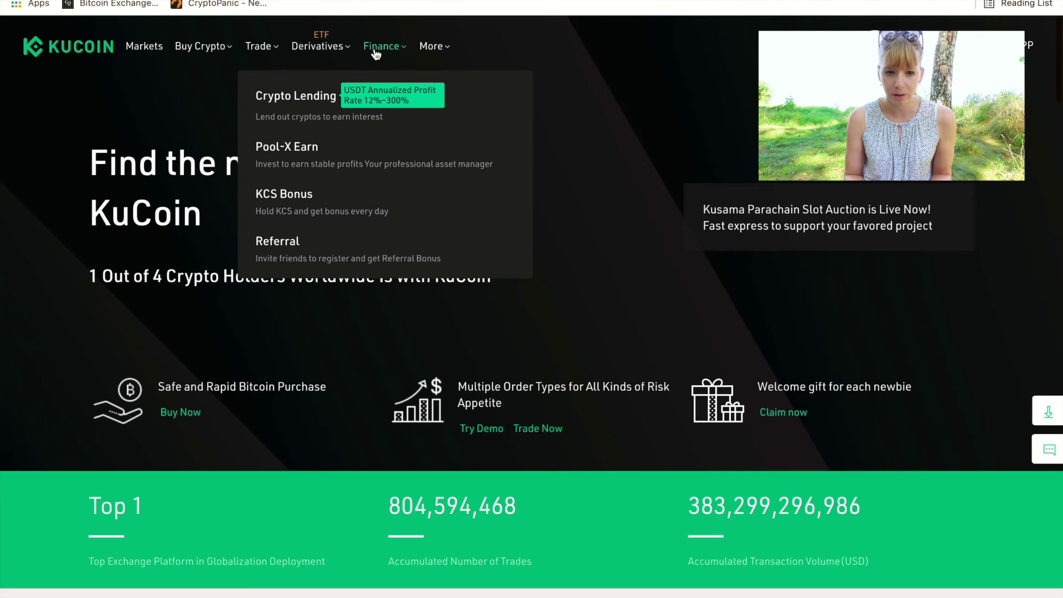